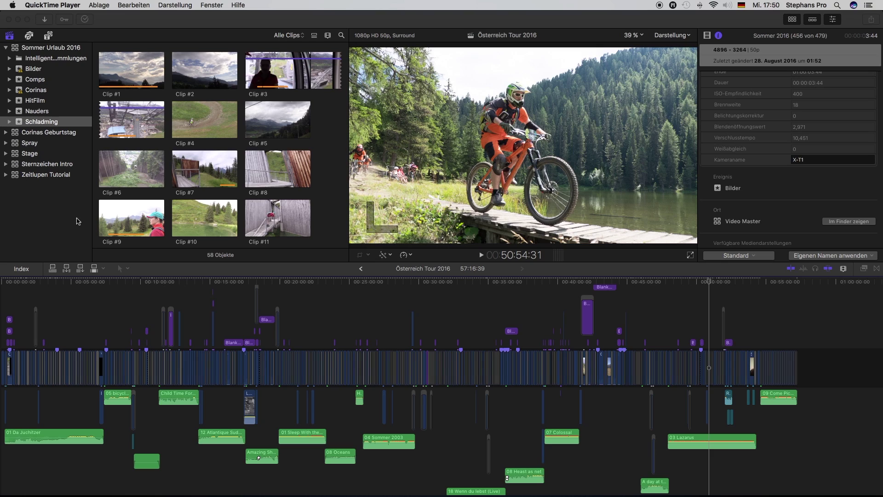
Bring Final Cut Pro forward and show the Logic Pro X sound collection in the audio browser.
left_click(78, 221)
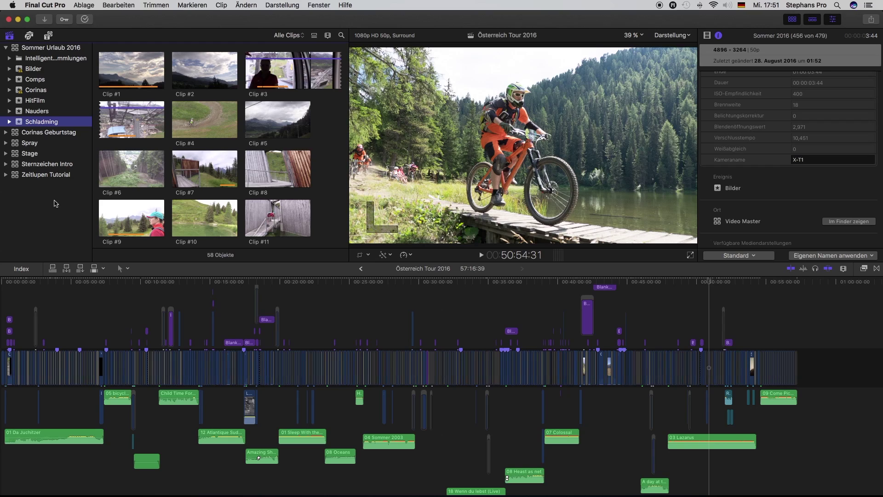
left_click(30, 37)
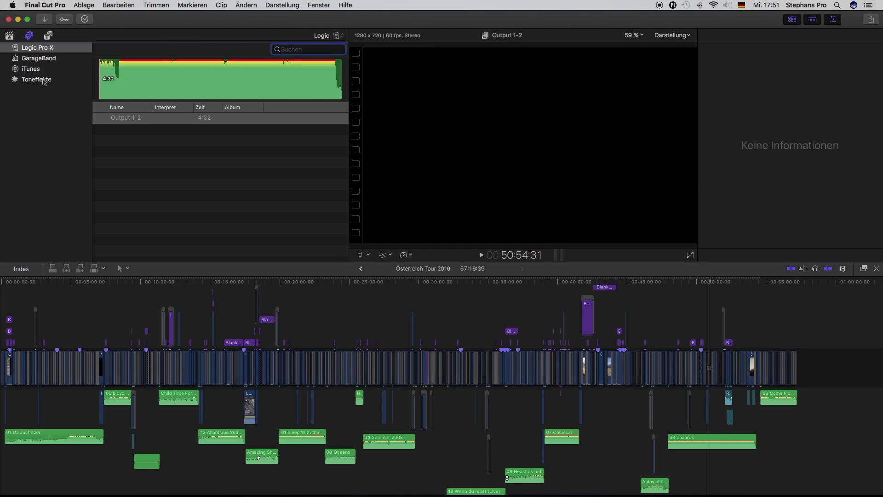
Show the Toneffekte sound effects, then switch to the Titles and Generators browser.
left_click(44, 82)
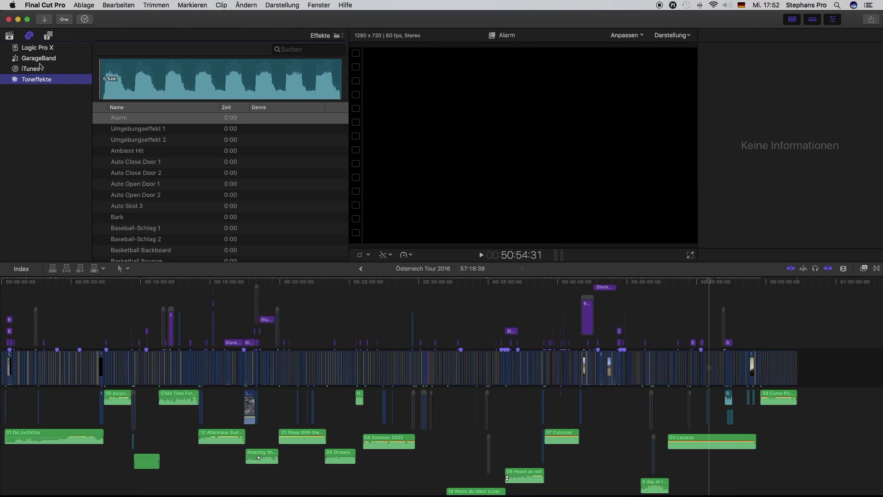
left_click(48, 36)
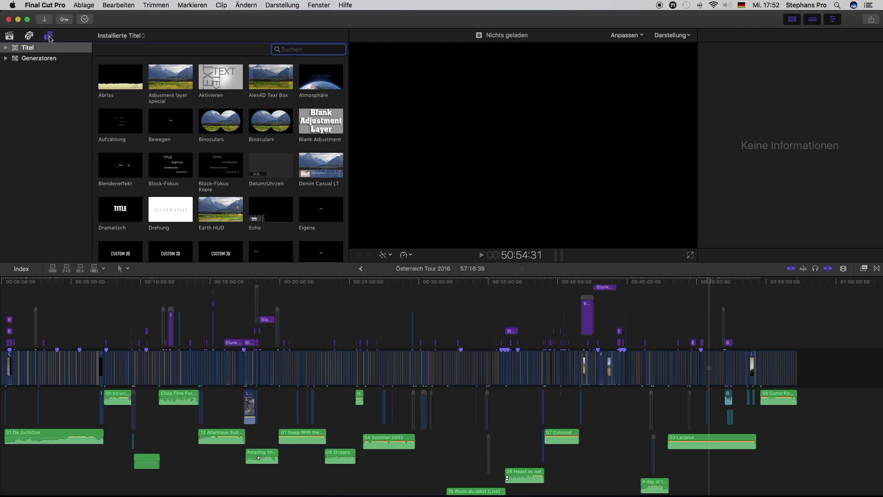
left_click(6, 48)
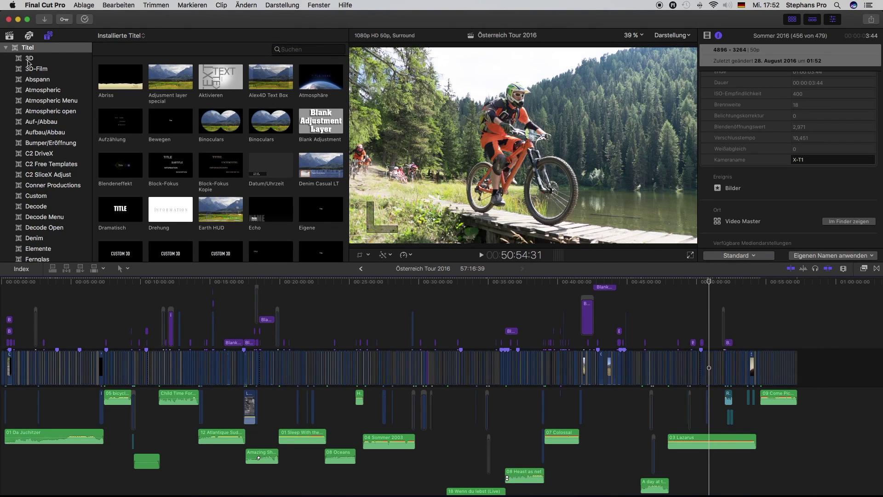
scroll(41, 117, "down", 5)
scroll(41, 117, "down", 5)
scroll(41, 117, "down", 5)
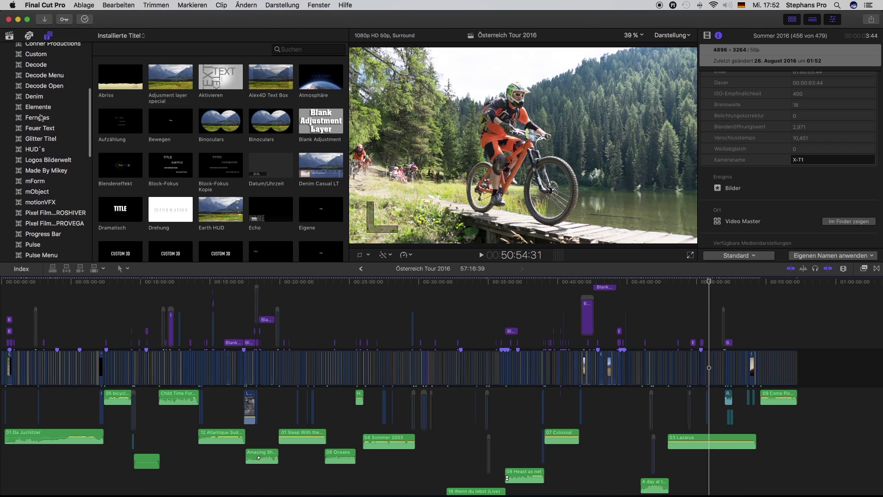
scroll(41, 118, "down", 5)
scroll(41, 117, "down", 3)
scroll(48, 113, "down", 2)
scroll(47, 113, "down", 3)
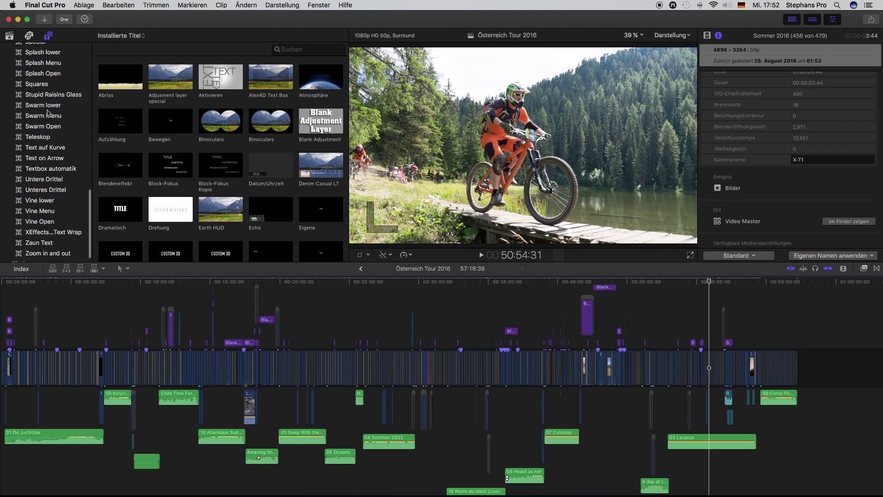
scroll(48, 112, "down", 2)
left_click(48, 140)
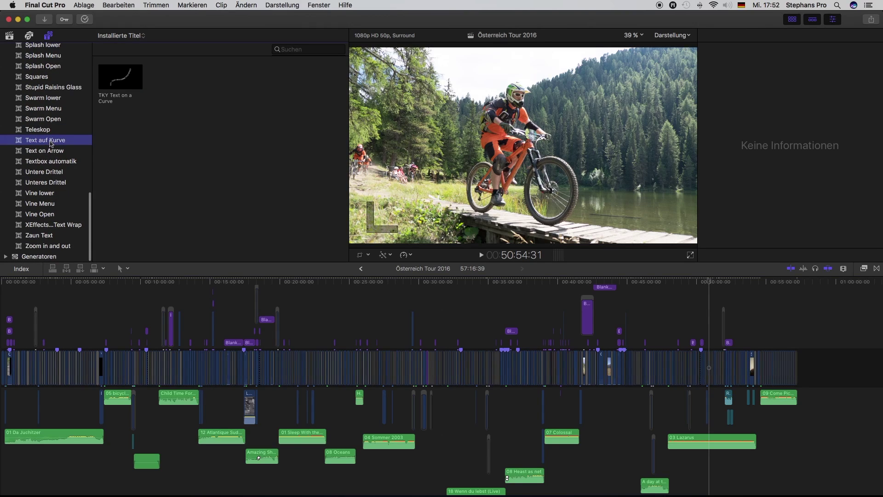
left_click(46, 79)
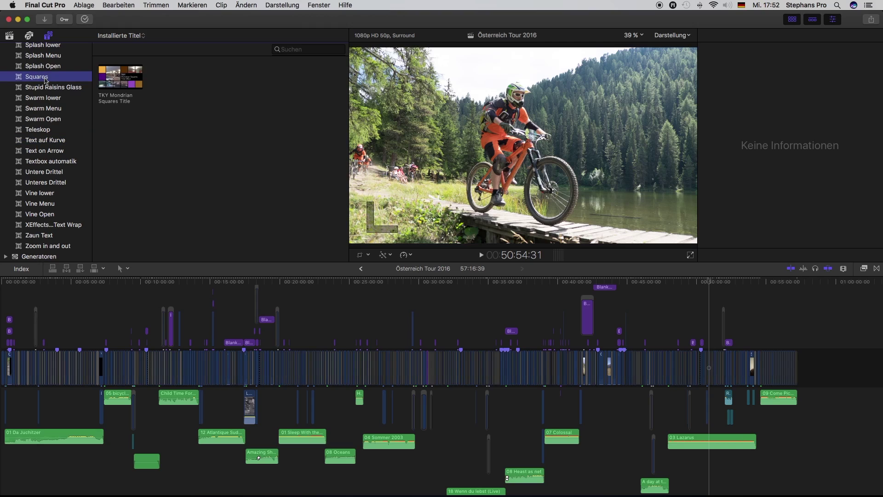
left_click(46, 214)
scroll(34, 101, "up", 10)
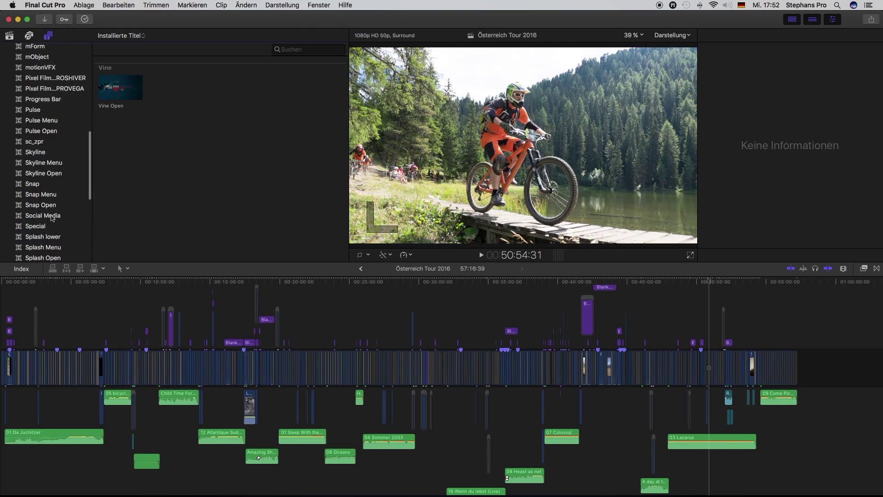
scroll(34, 101, "up", 10)
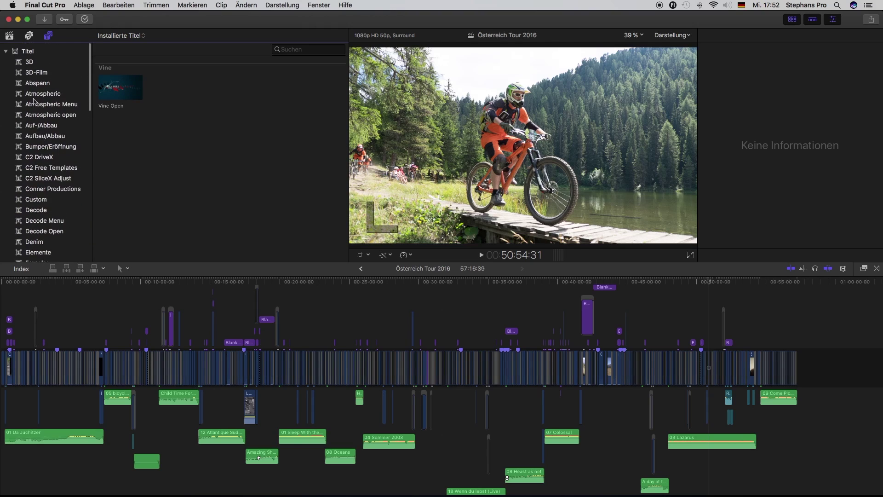
left_click(6, 48)
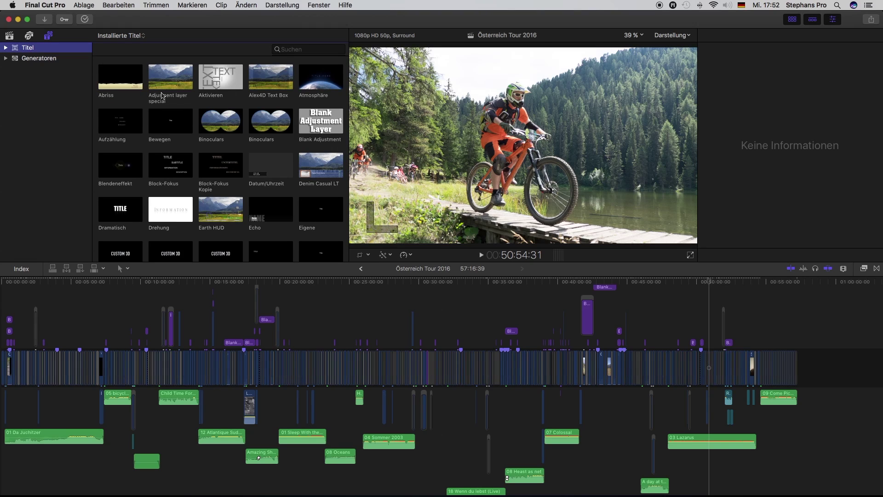
scroll(208, 144, "down", 15)
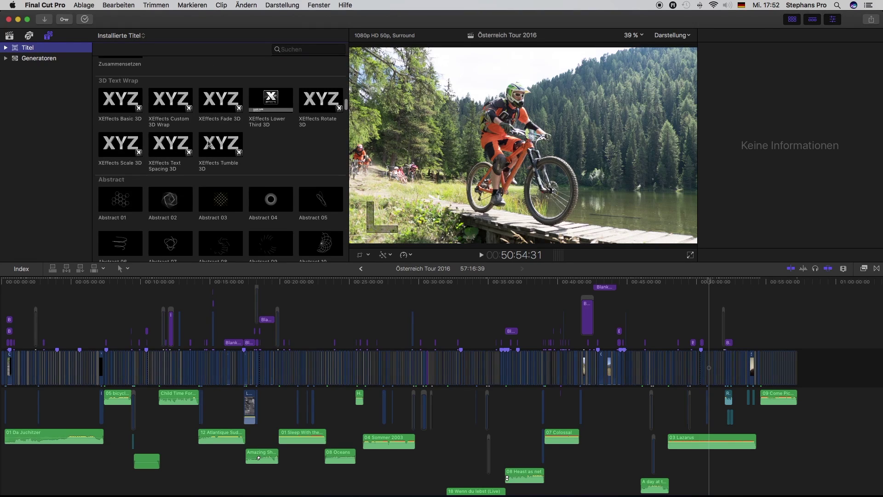
scroll(208, 144, "down", 5)
scroll(208, 143, "down", 5)
scroll(209, 143, "down", 5)
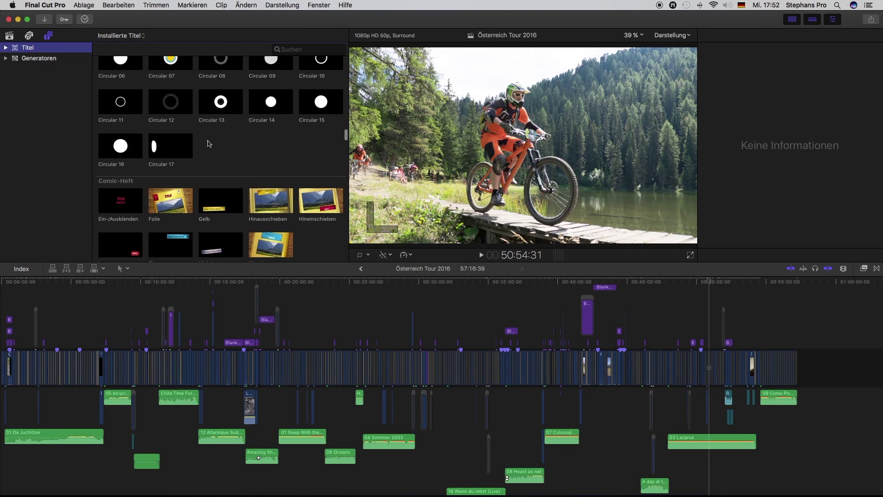
scroll(210, 144, "down", 5)
scroll(208, 144, "up", 20)
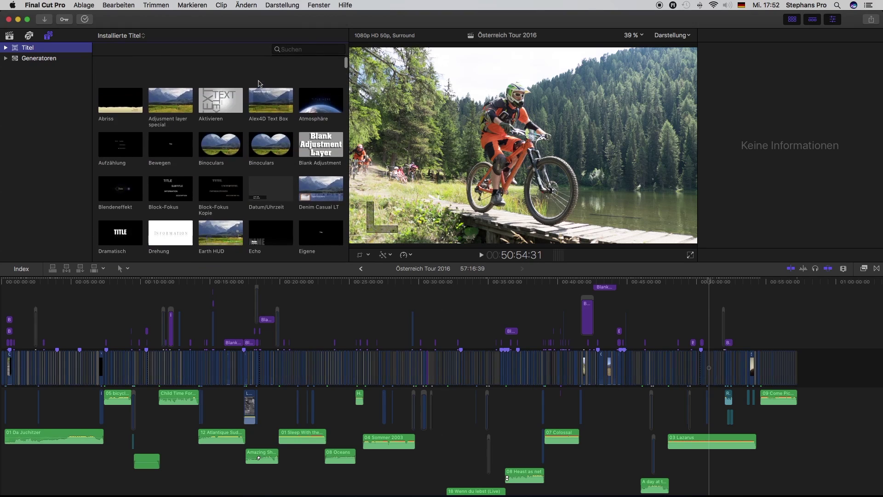
left_click(144, 35)
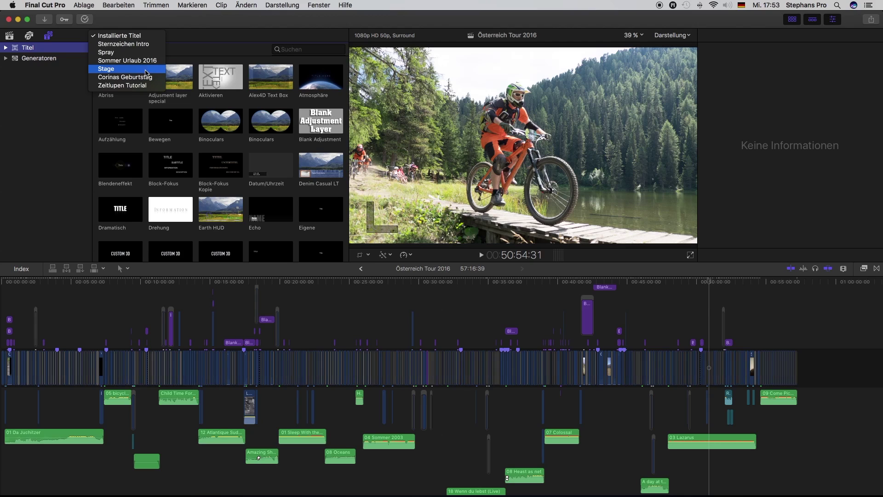
left_click(66, 89)
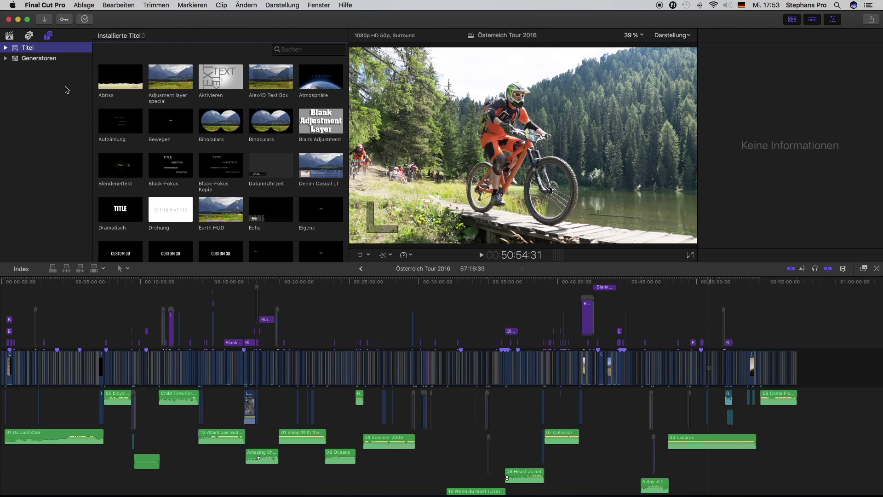
Expand Generatoren and browse its Feuerwerk and Elemente generator categories.
left_click(43, 59)
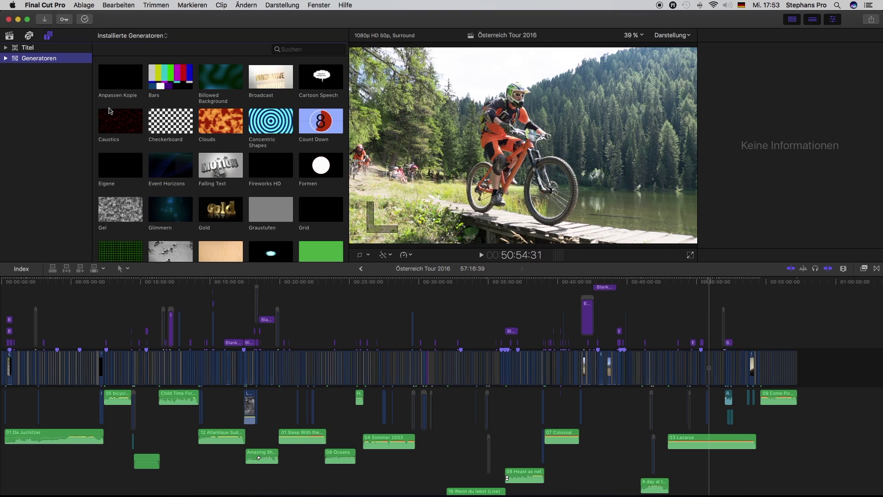
scroll(110, 111, "down", 5)
scroll(106, 110, "up", 10)
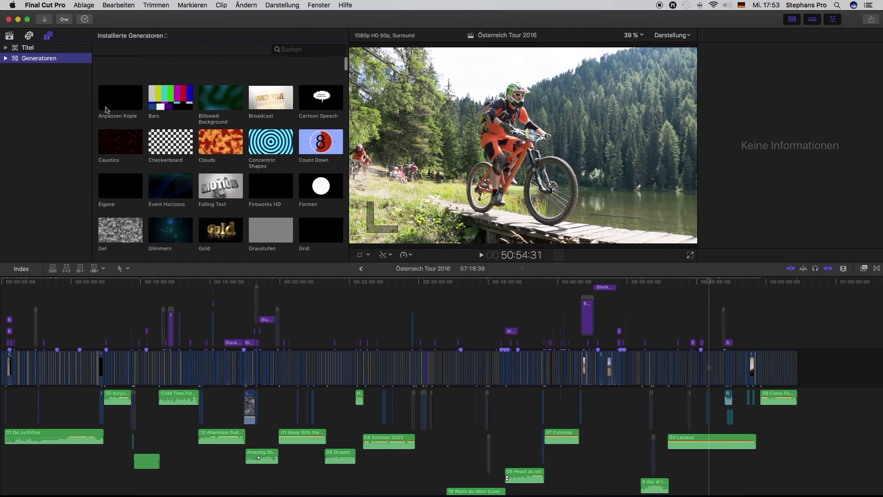
left_click(6, 58)
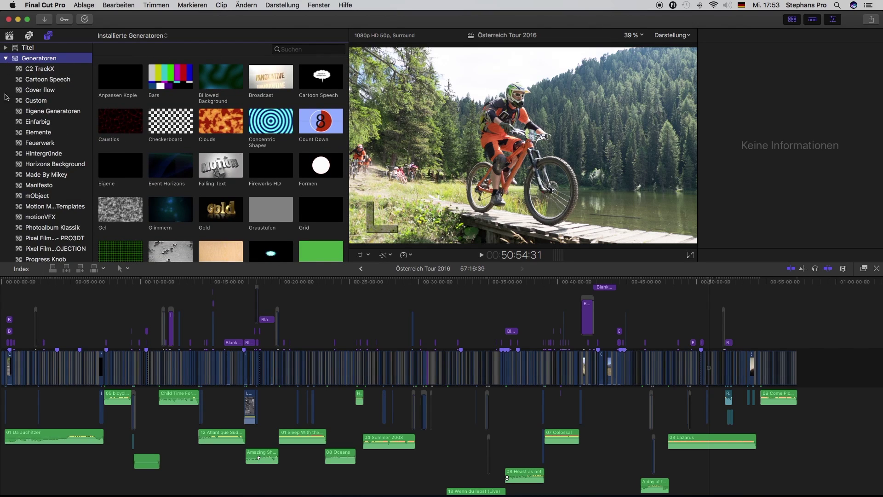
left_click(66, 146)
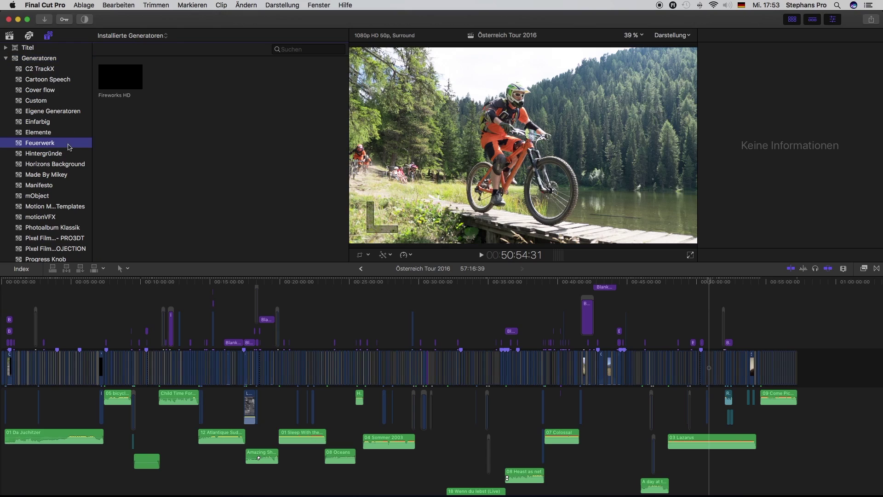
left_click(65, 133)
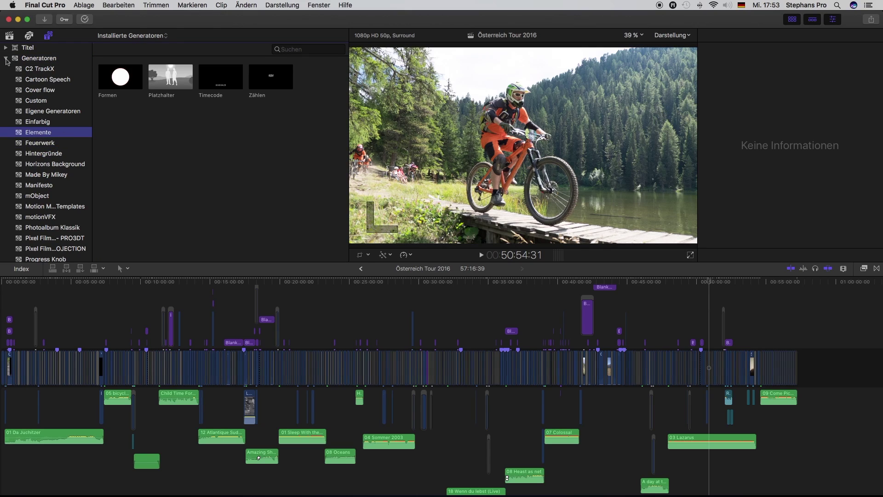
Collapse Generatoren and return to the Schladming event's clips in the library browser.
left_click(151, 37)
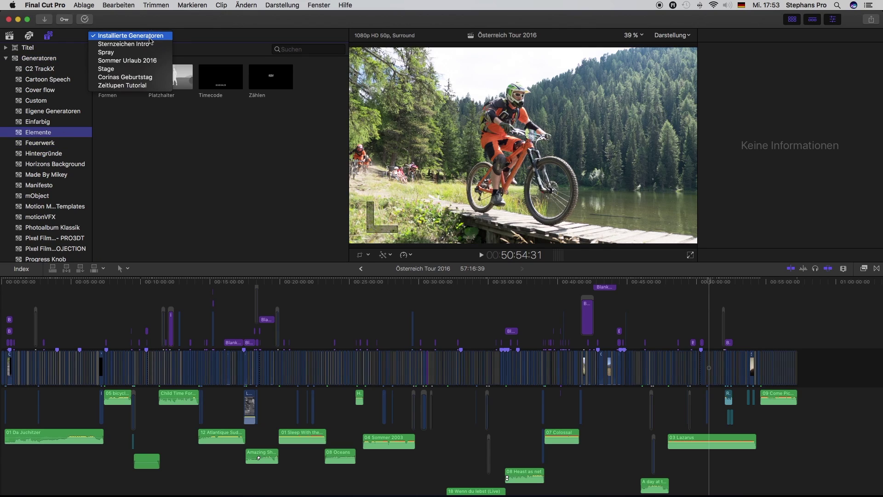
left_click(156, 37)
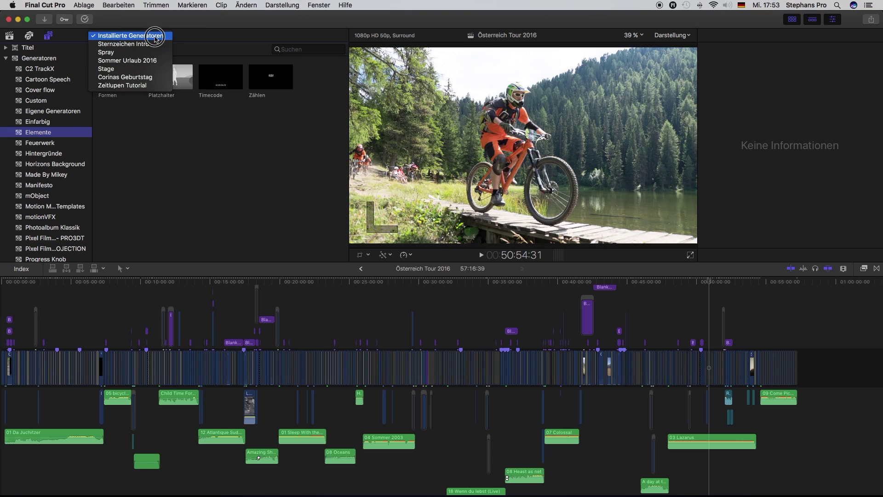
left_click(6, 58)
left_click(12, 37)
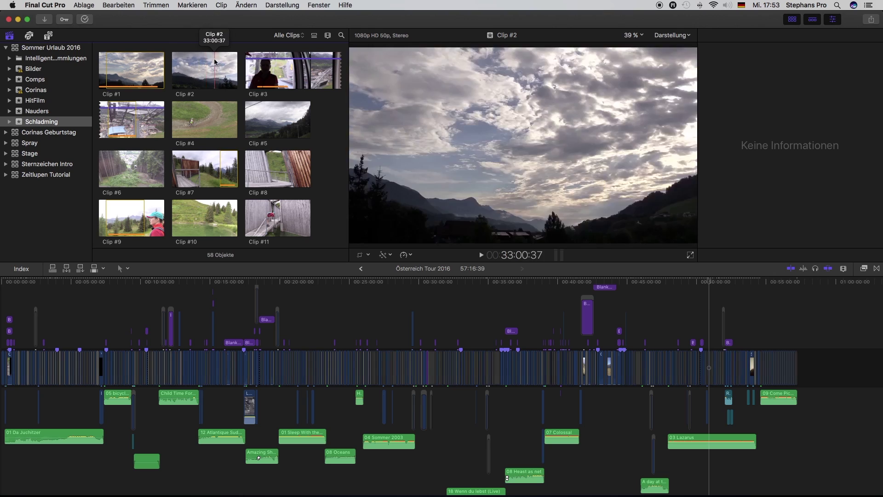
Keep all clips unfiltered, list them with start, end and duration, and select Clip #51.
left_click(300, 35)
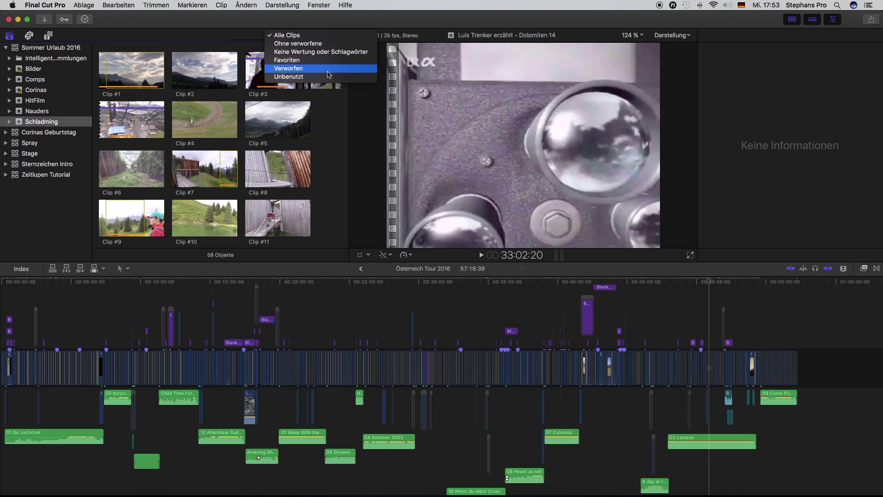
left_click(333, 118)
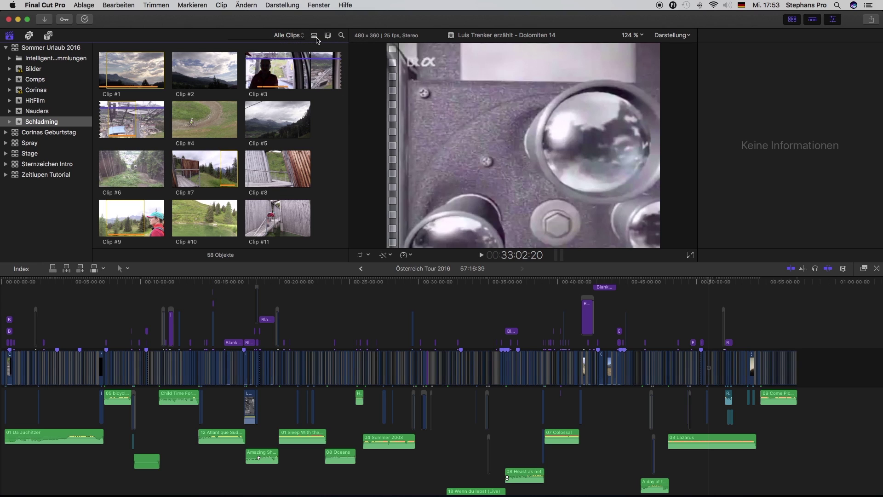
left_click(315, 37)
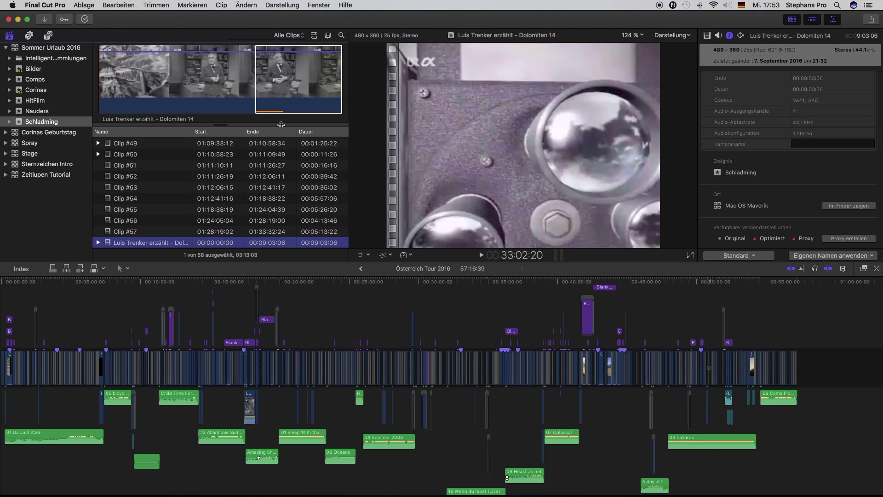
left_click(150, 188)
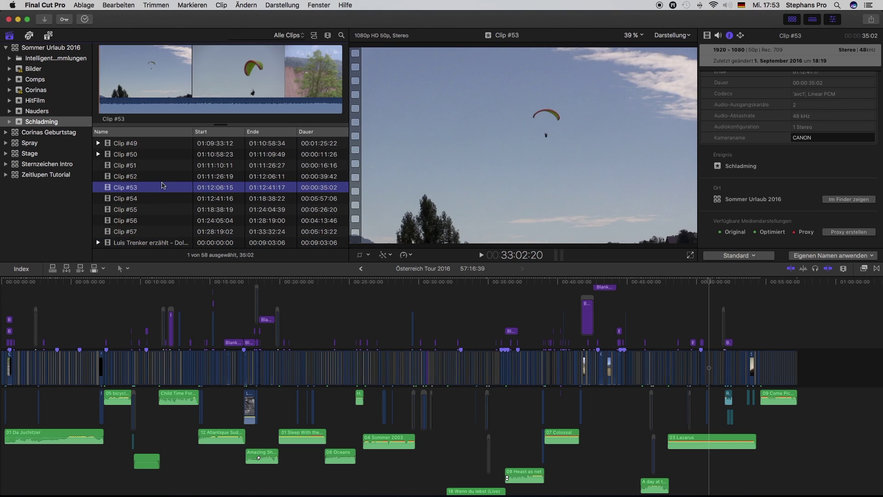
left_click(149, 165)
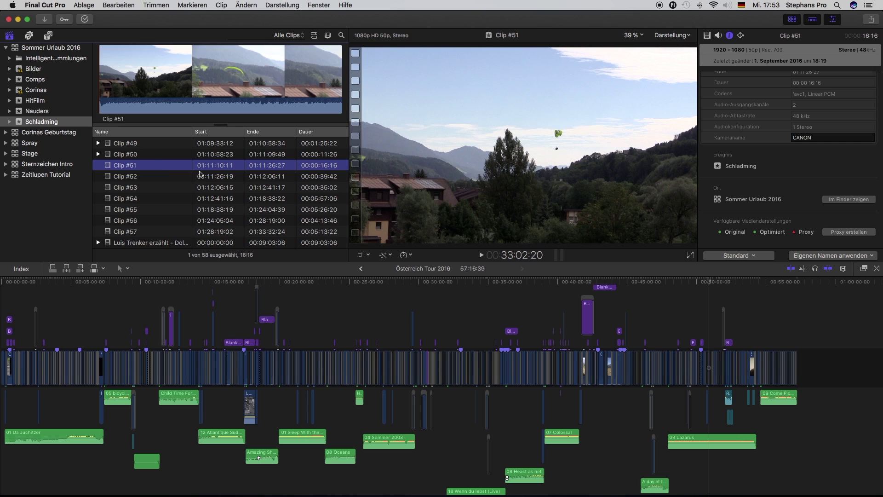
left_click(239, 83)
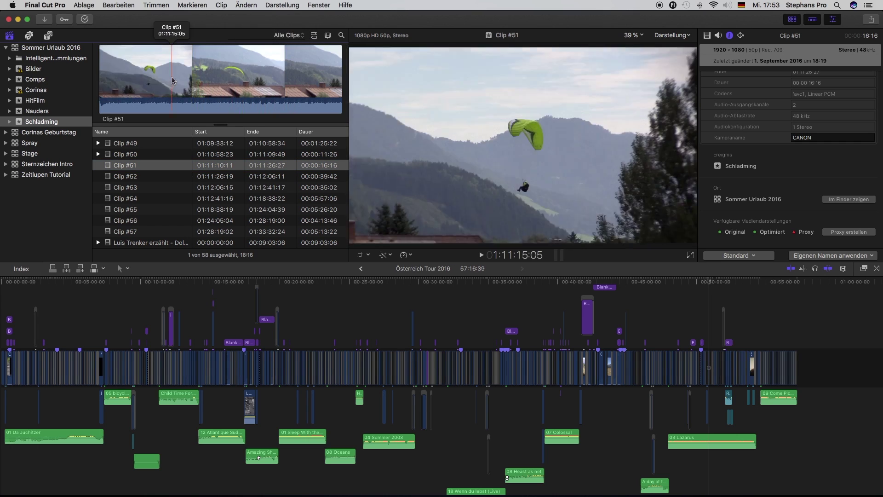
Switch the browser from list view to filmstrip thumbnails.
left_click(328, 36)
left_click(328, 36)
left_click(315, 36)
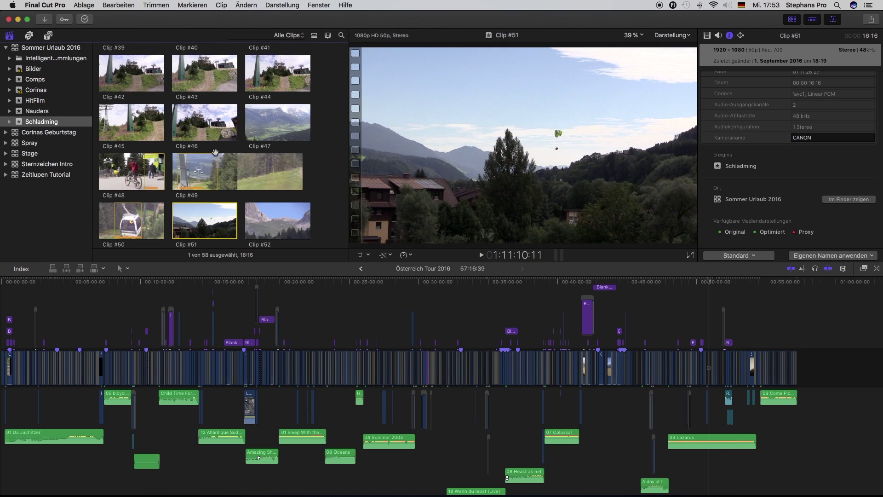
Turn on Wellenformen in the clip appearance options, leaving Kontinuierliche Wiedergabe off.
left_click(327, 36)
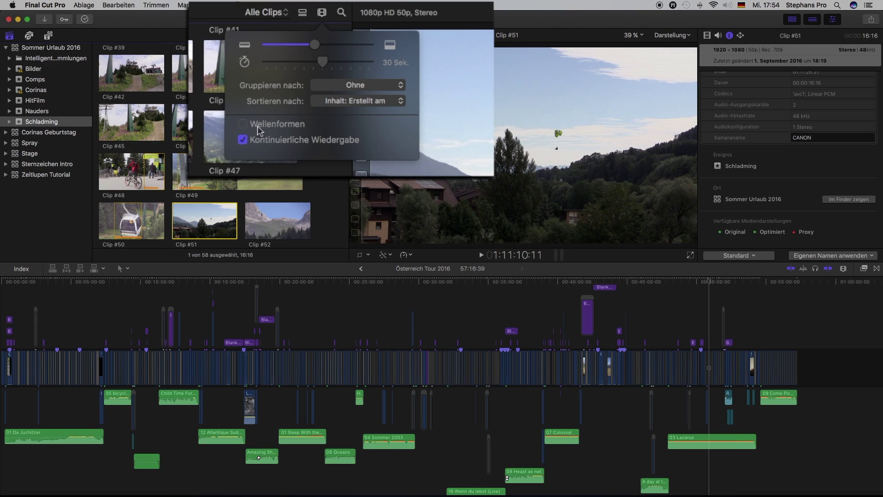
left_click(259, 125)
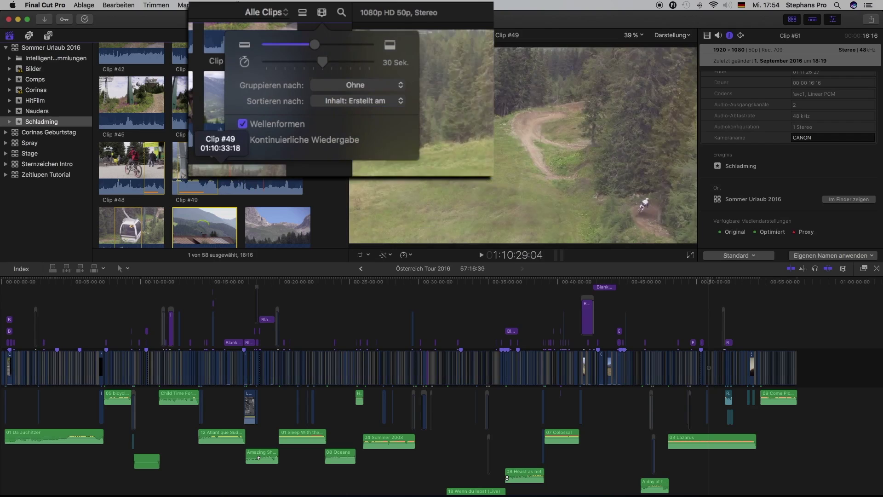
left_click(302, 140)
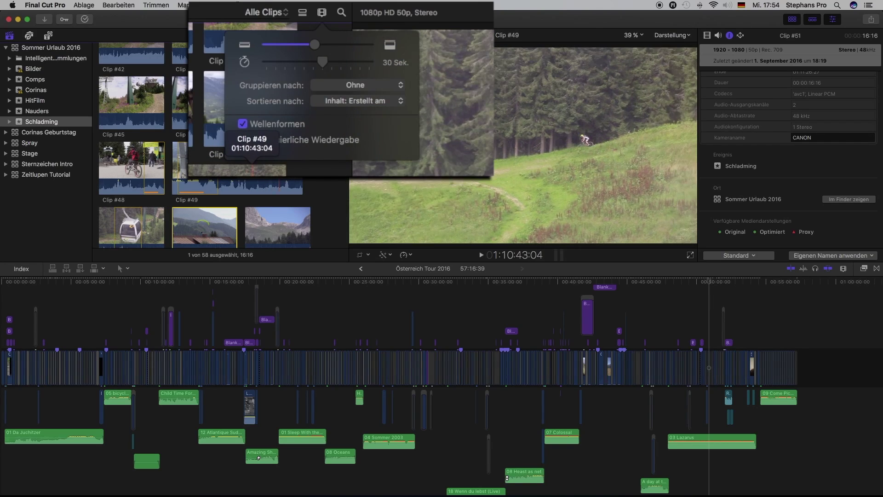
left_click(302, 139)
left_click(315, 163)
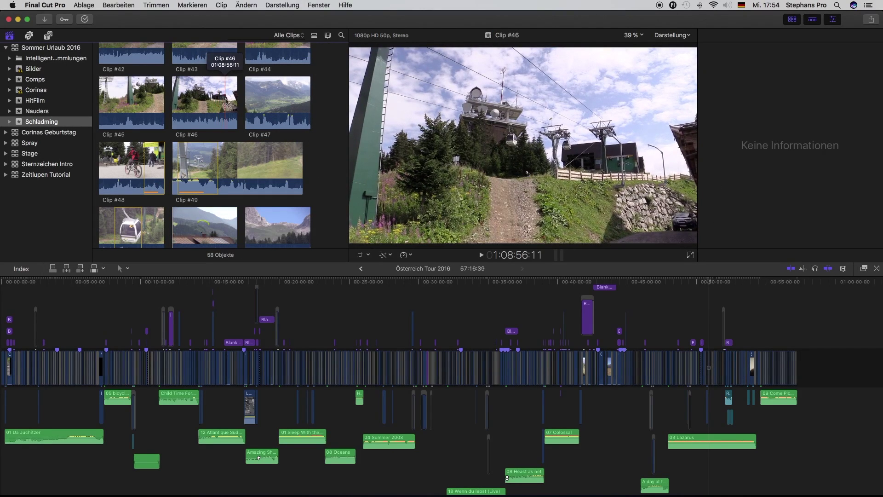
Play Clip #46 and mark an In/Out range of 02:06.
key("space")
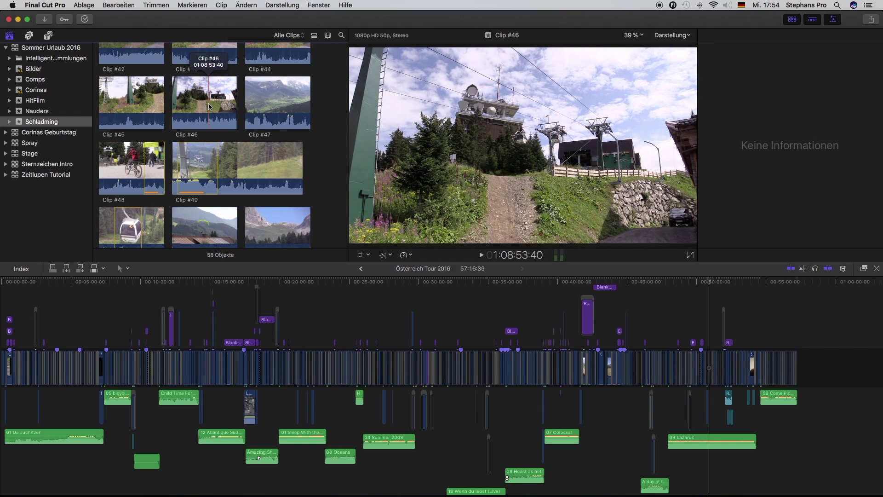
key("space")
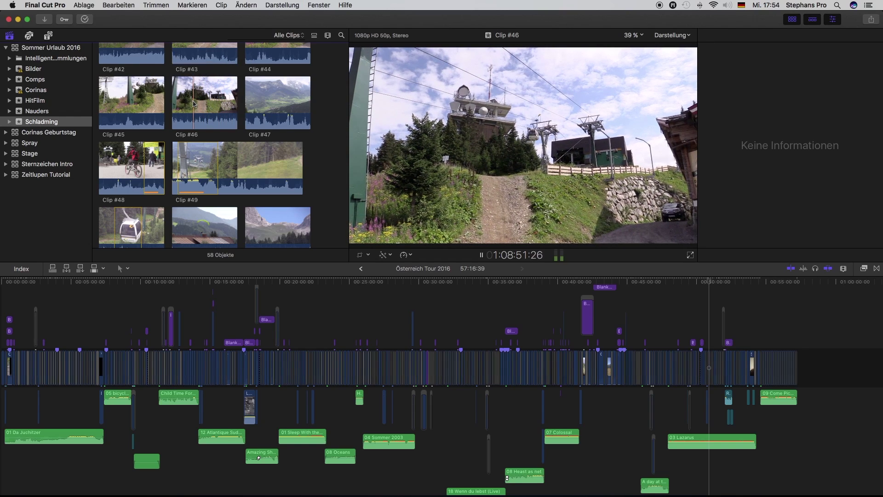
key("i")
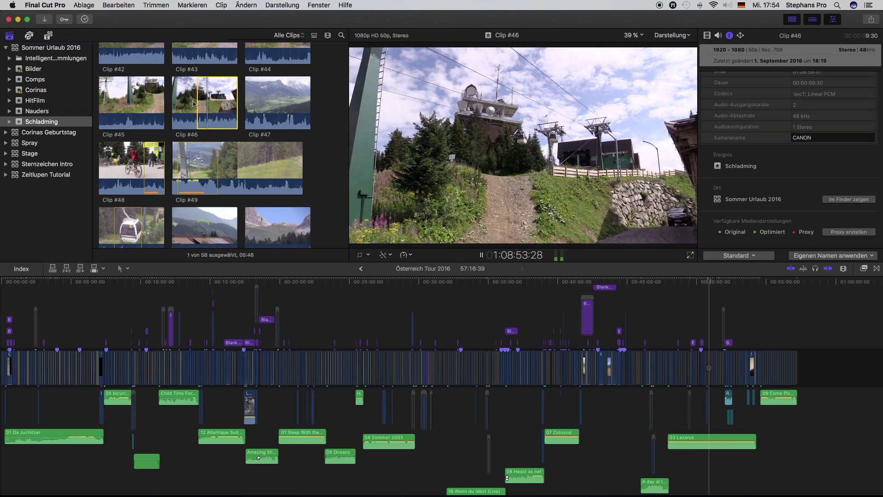
key("o")
key("space")
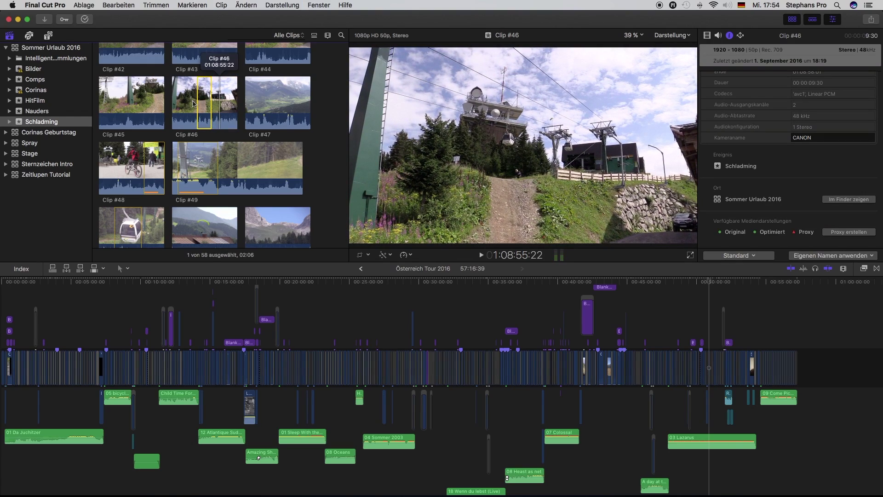
Reload Clip #46 in the viewer and enable Kontinuierliche Wiedergabe.
left_click(879, 345)
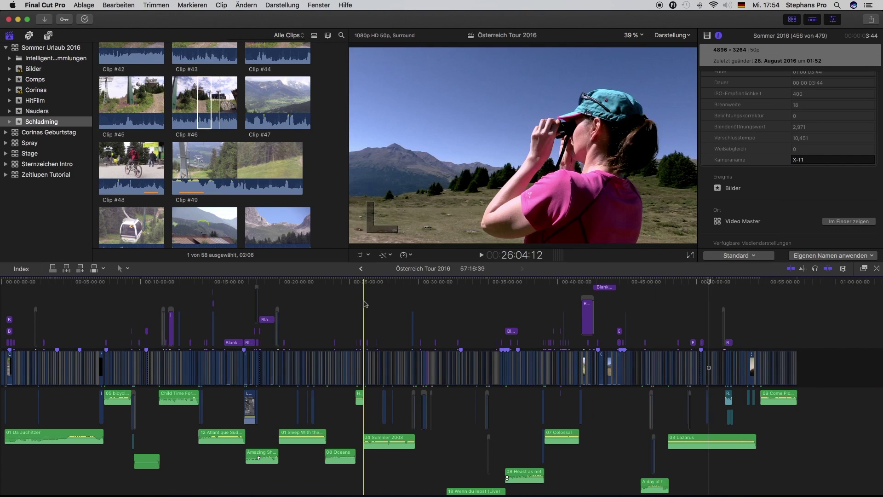
left_click(234, 104)
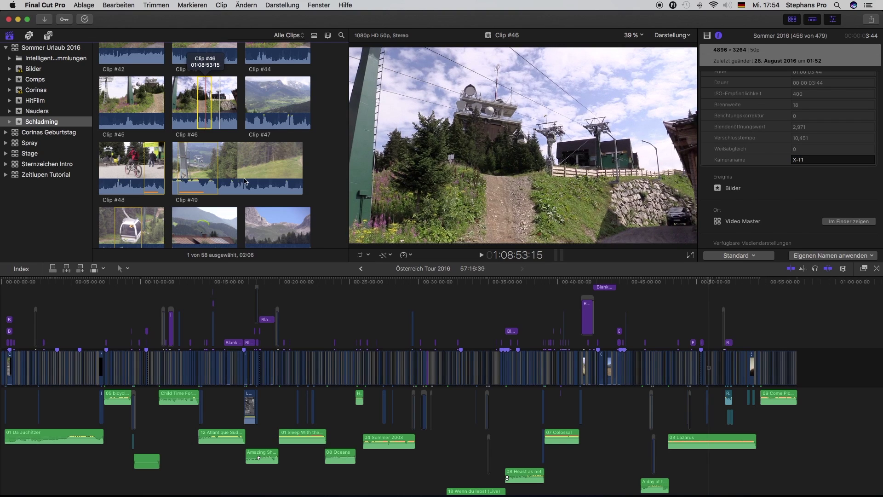
left_click(328, 36)
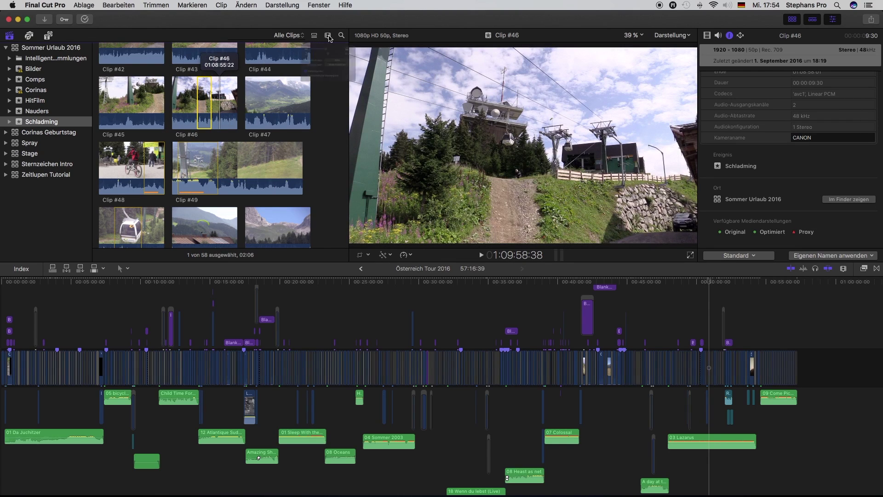
left_click(295, 128)
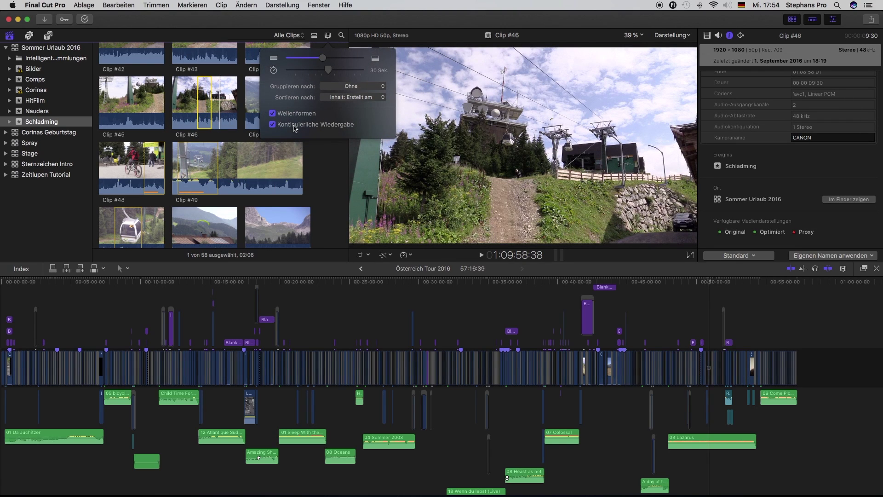
left_click(328, 38)
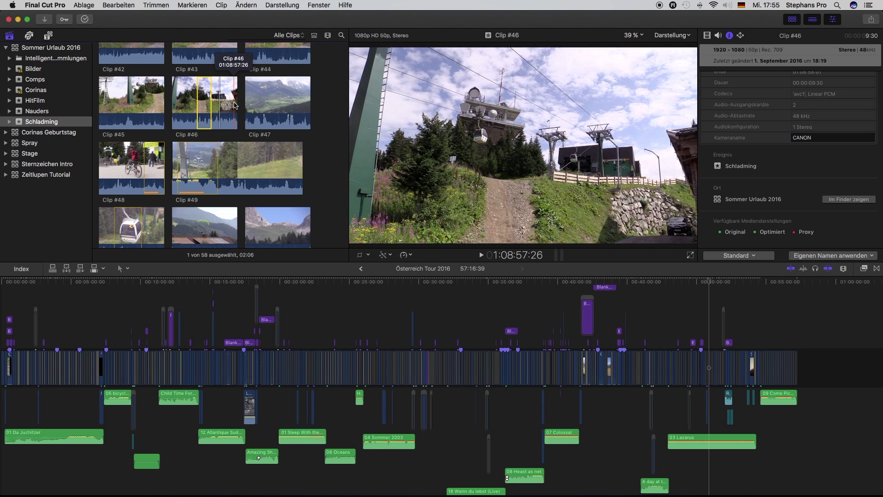
Play on from Clip #46 into Clip #47 and mark a 01:34 range there.
key("space")
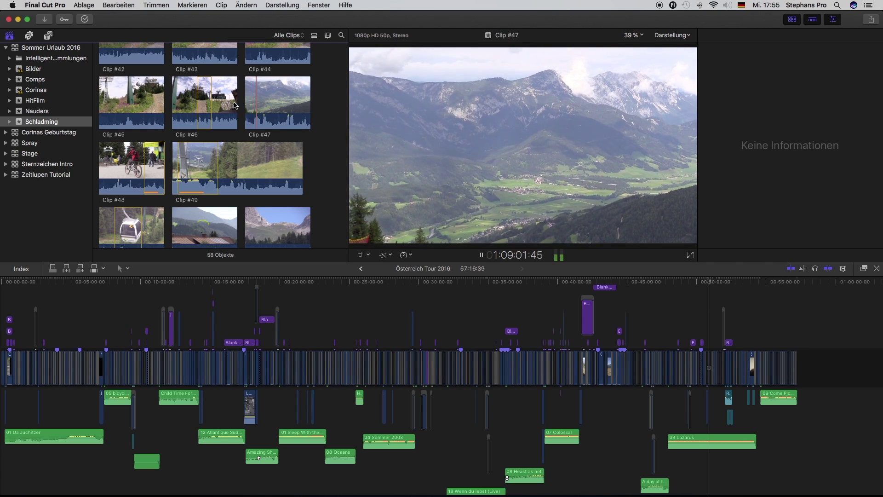
key("i")
key("o")
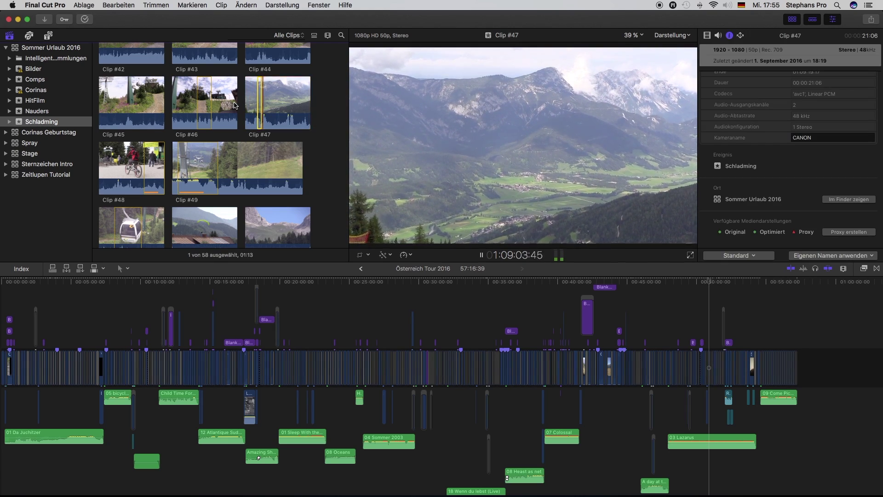
key("i")
key("o")
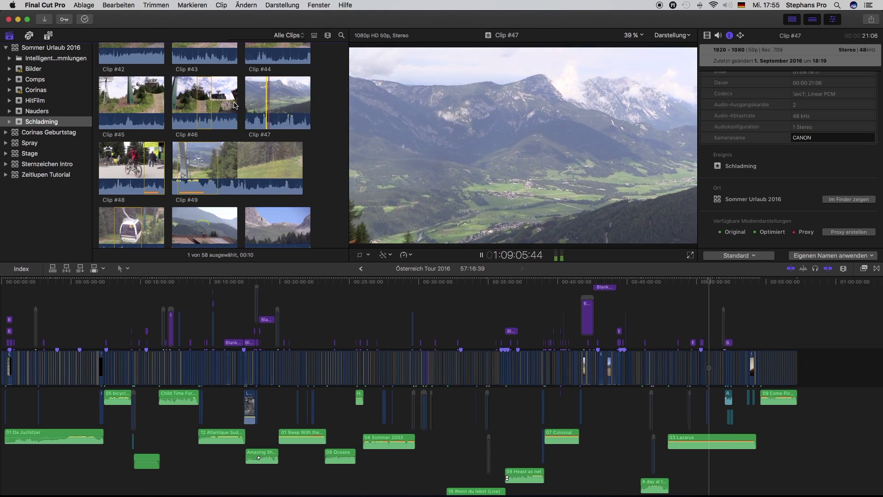
key("o")
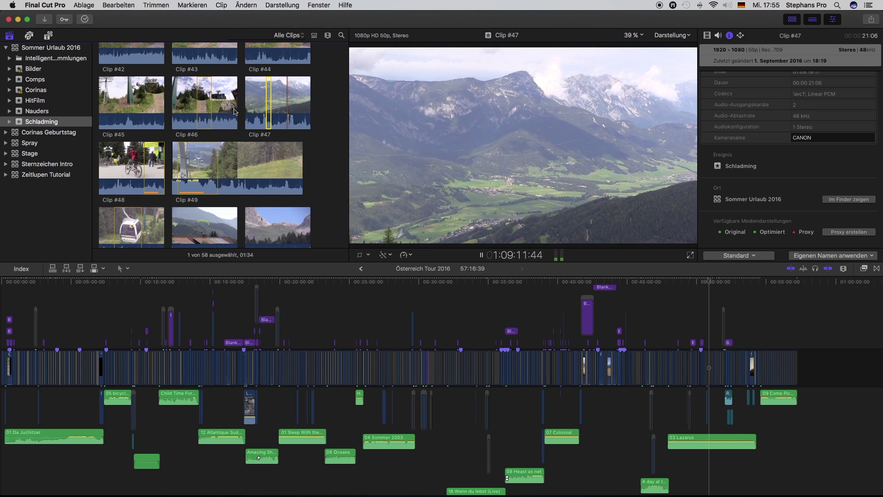
key("space")
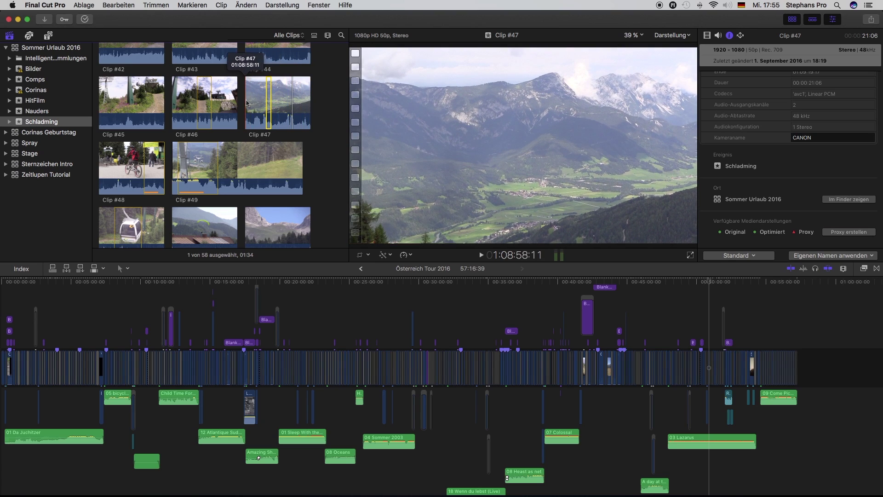
Enable Darstellung > Wiedergabe > Endlosschleife and play the browser clips in a loop.
left_click(319, 5)
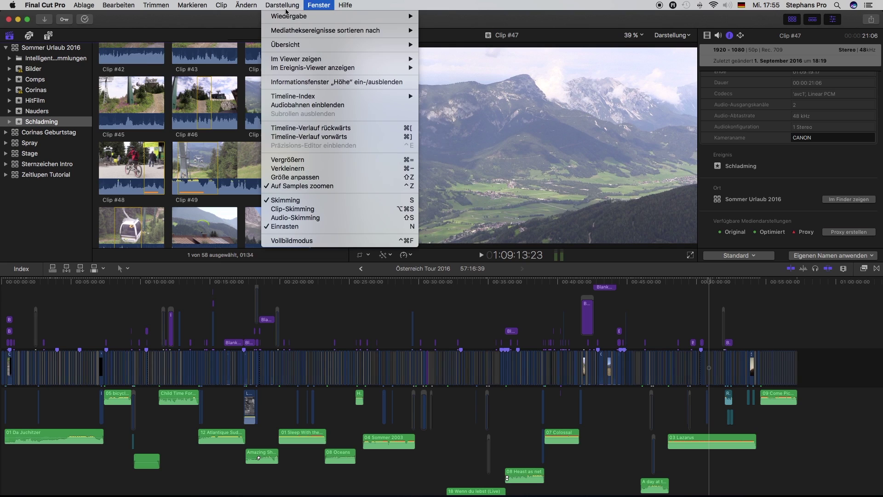
mouse_move(284, 17)
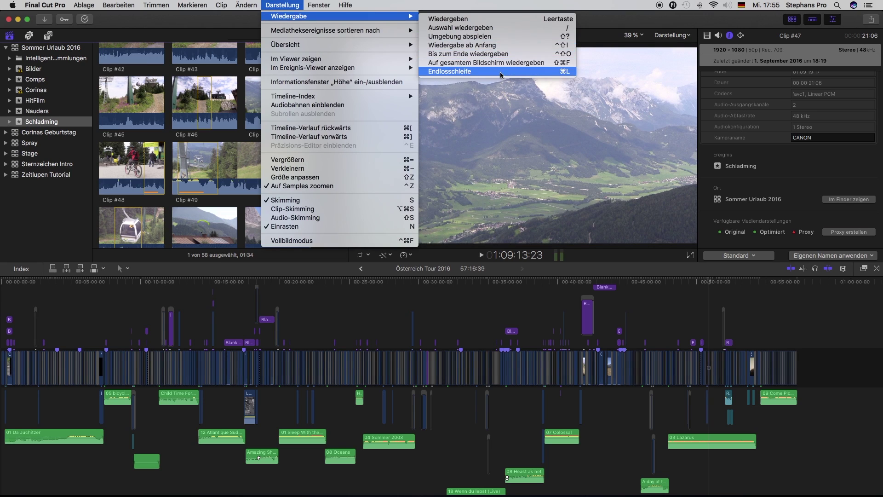
left_click(472, 72)
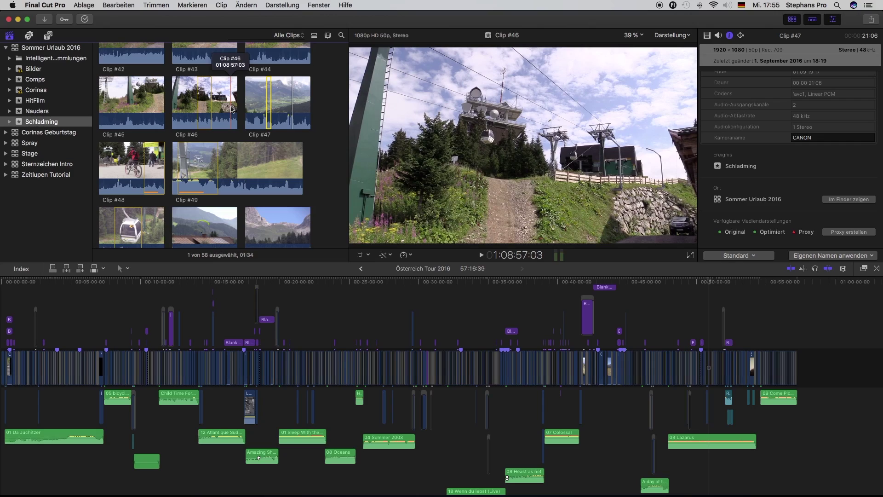
key("space")
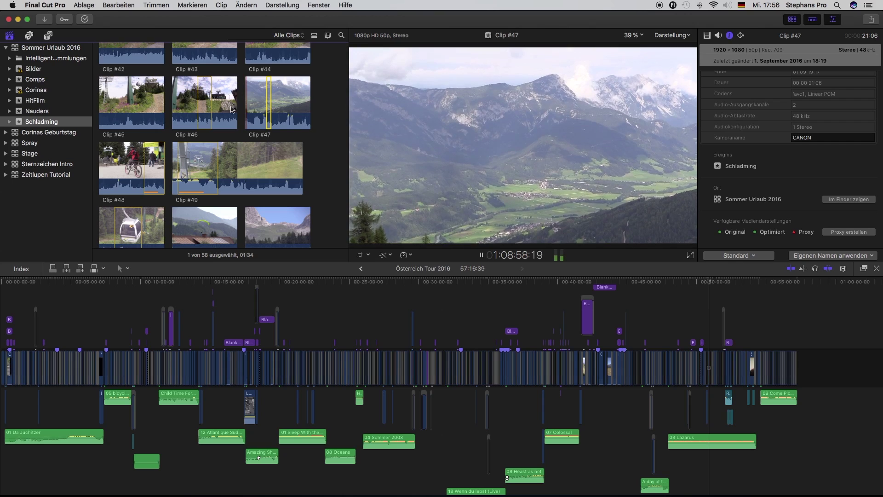
left_click(290, 5)
mouse_move(312, 16)
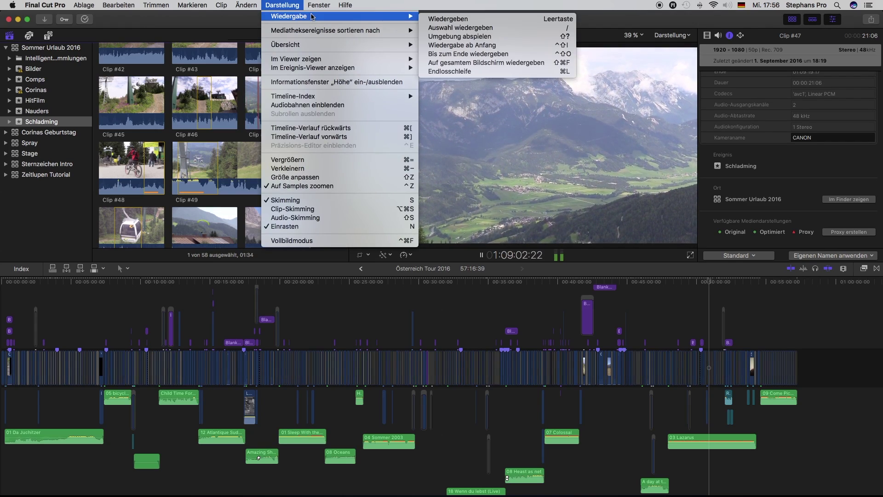
Stop playback and review grouping and sort options, keeping Ohne and Inhalt: Erstellt am.
left_click(282, 6)
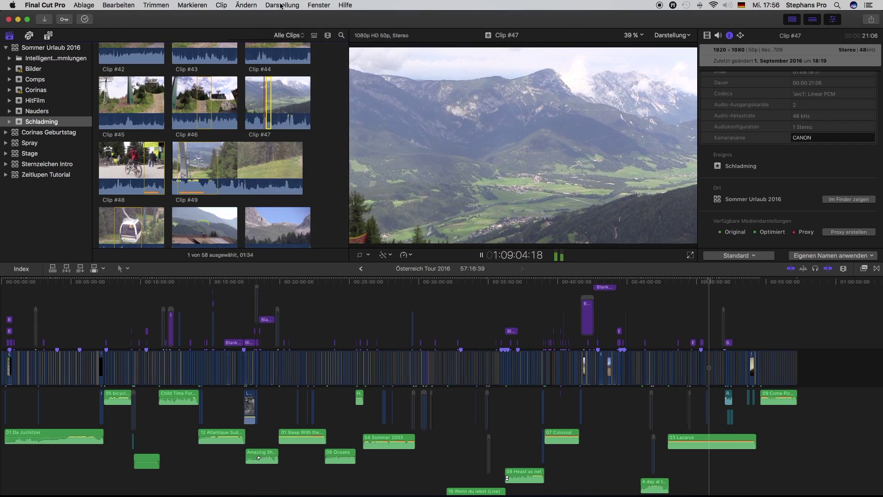
key("space")
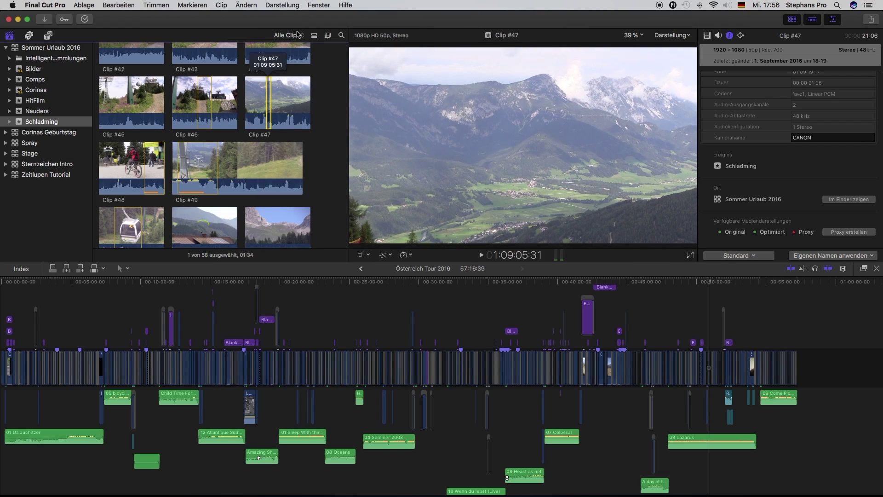
left_click(327, 36)
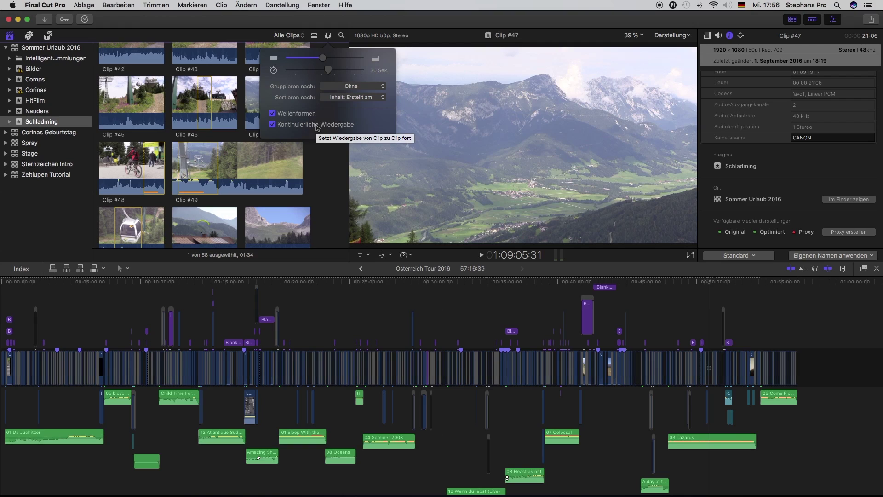
left_click(369, 86)
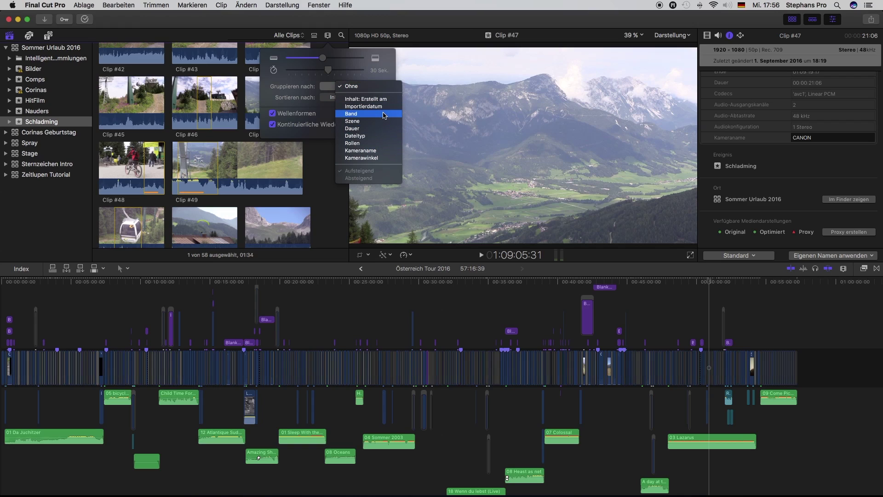
left_click(283, 91)
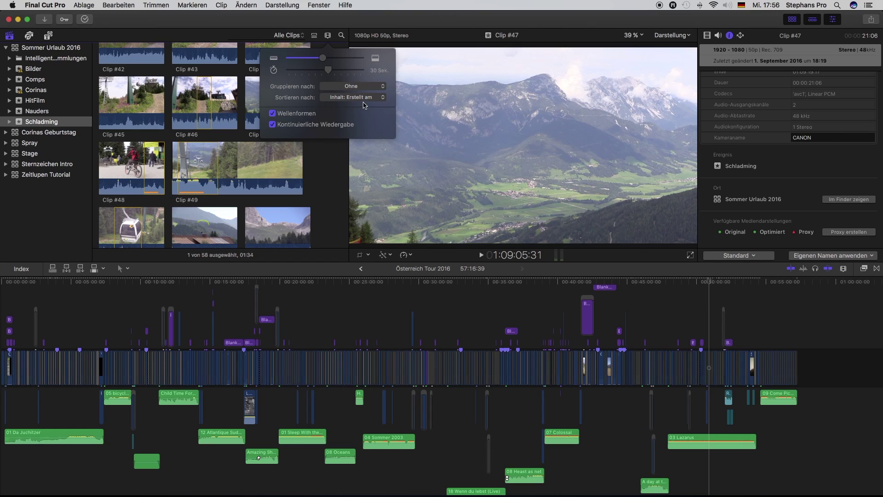
left_click(378, 98)
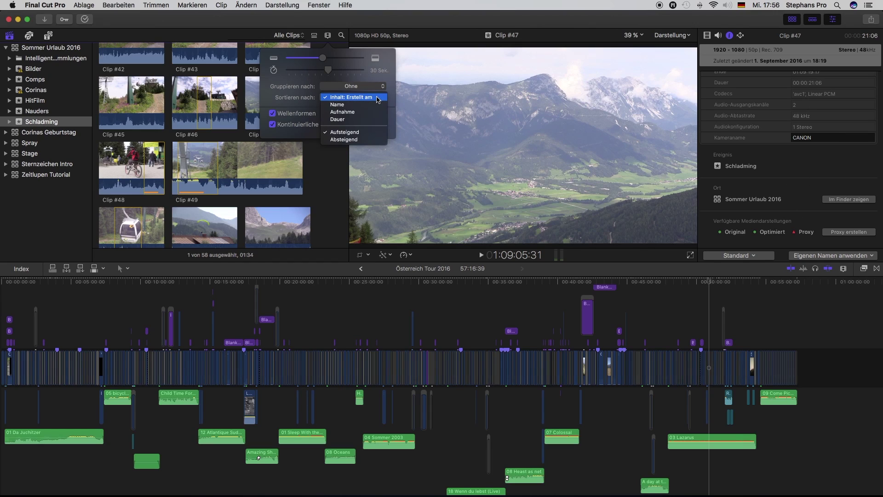
left_click(396, 119)
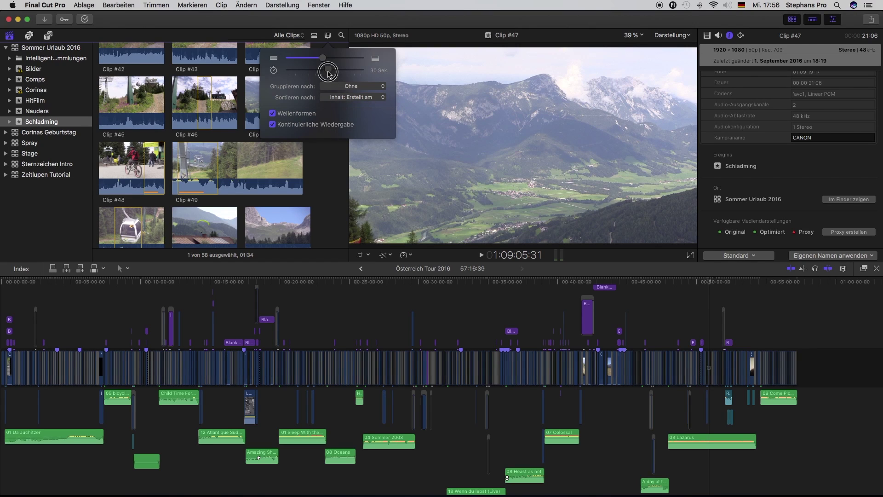
Try filmstrip frame durations, then shrink clip height so four thumbnails fit per row.
left_click_drag(328, 70, 313, 72)
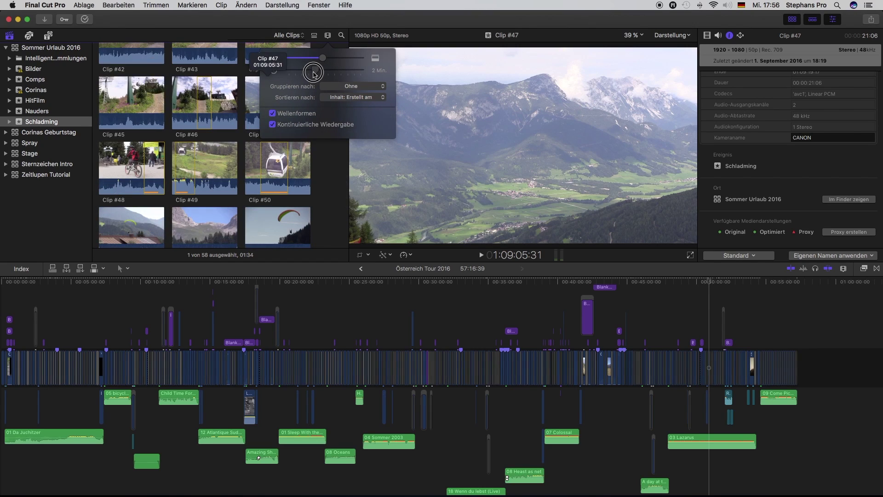
left_click_drag(314, 72, 350, 74)
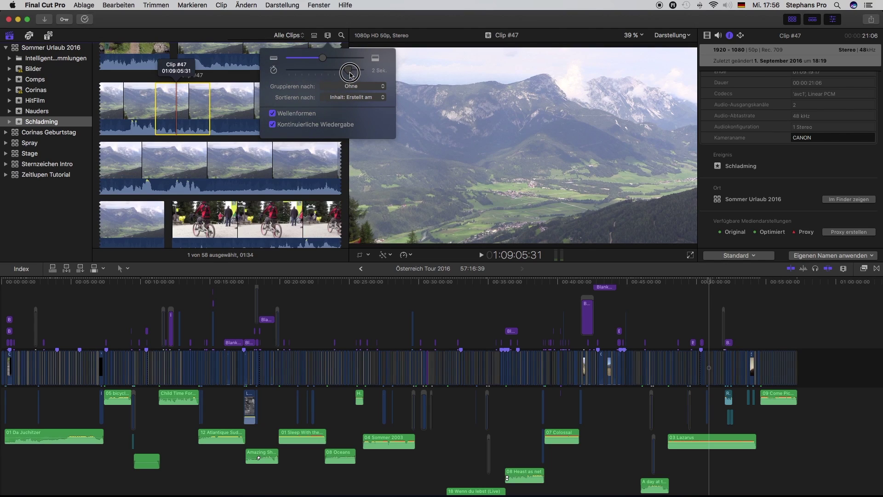
left_click_drag(351, 73, 348, 72)
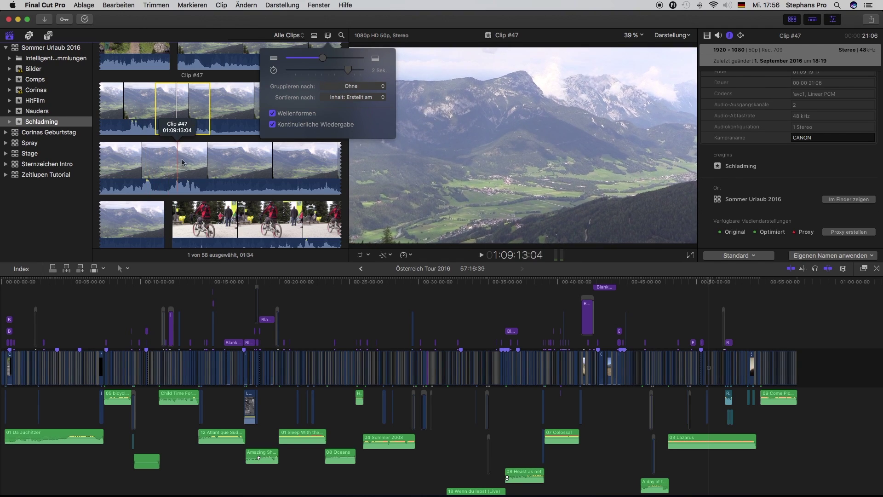
left_click_drag(348, 70, 330, 72)
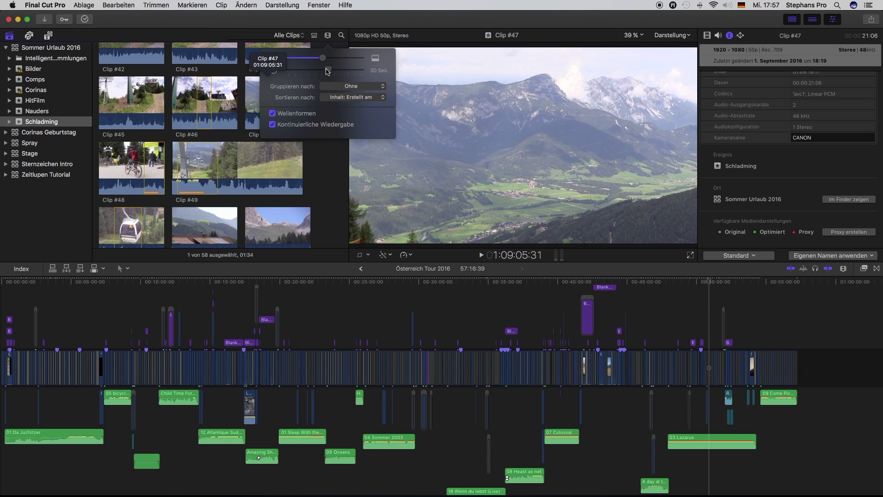
left_click_drag(330, 71, 330, 70)
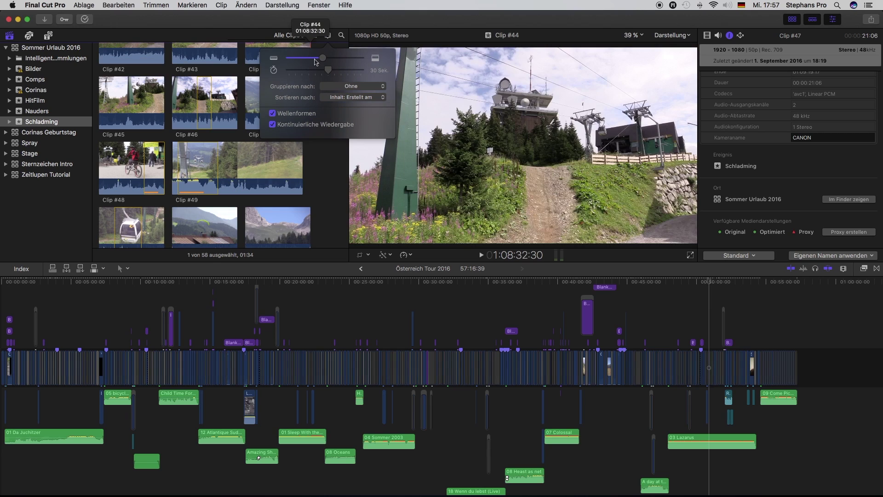
mouse_move(324, 58)
left_mouse_down()
mouse_move(348, 63)
mouse_move(296, 63)
mouse_move(313, 59)
left_mouse_up()
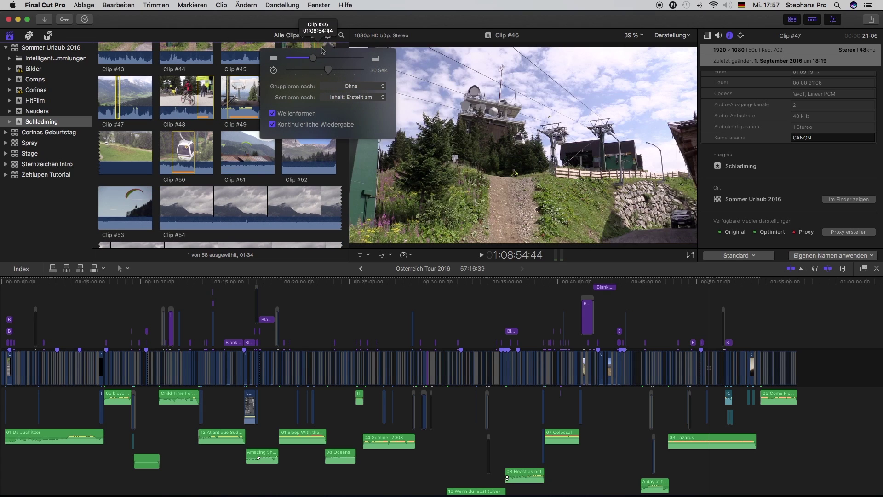
left_click(328, 38)
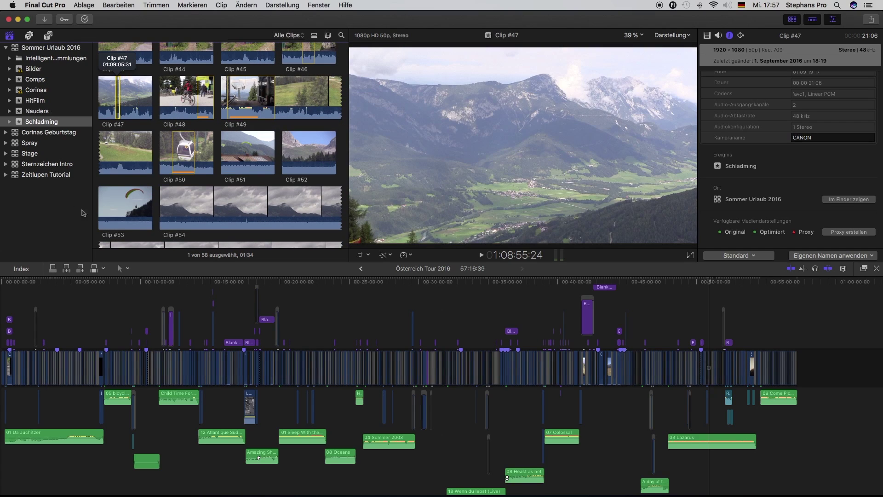
Focus the timeline with Cmd+2, show the browser search field, and open then close Filter.
key("cmd+2")
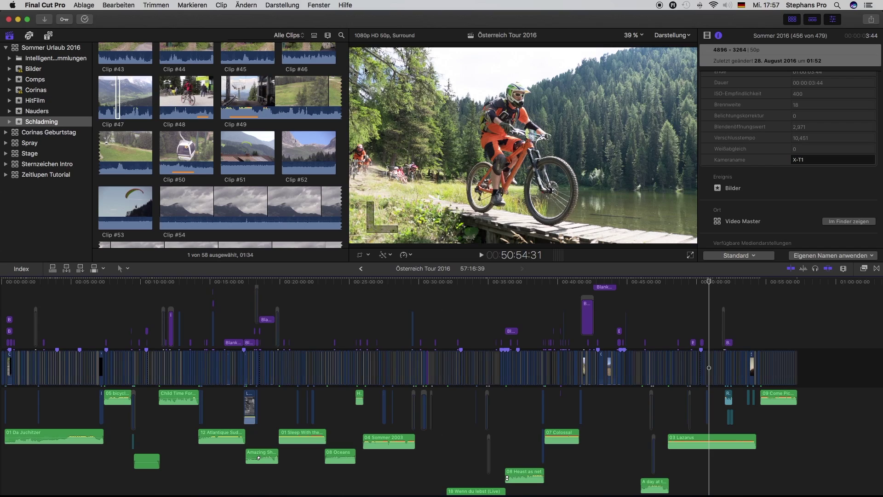
left_click(341, 35)
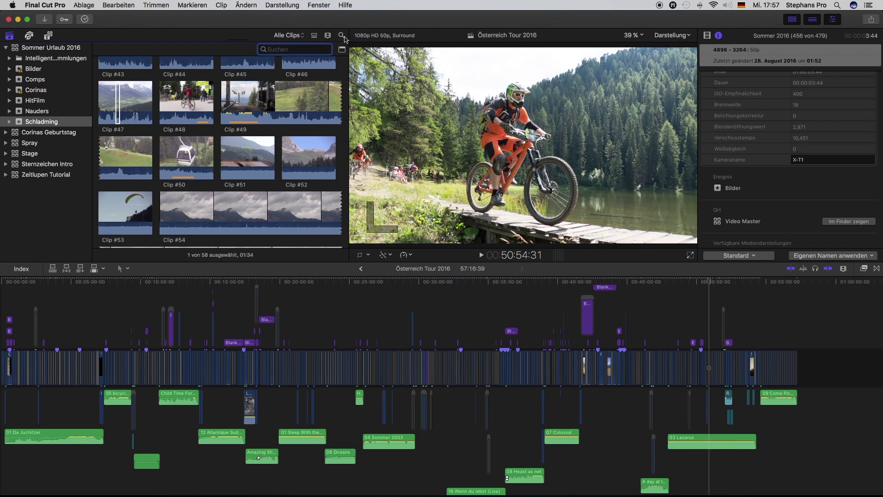
left_click(343, 50)
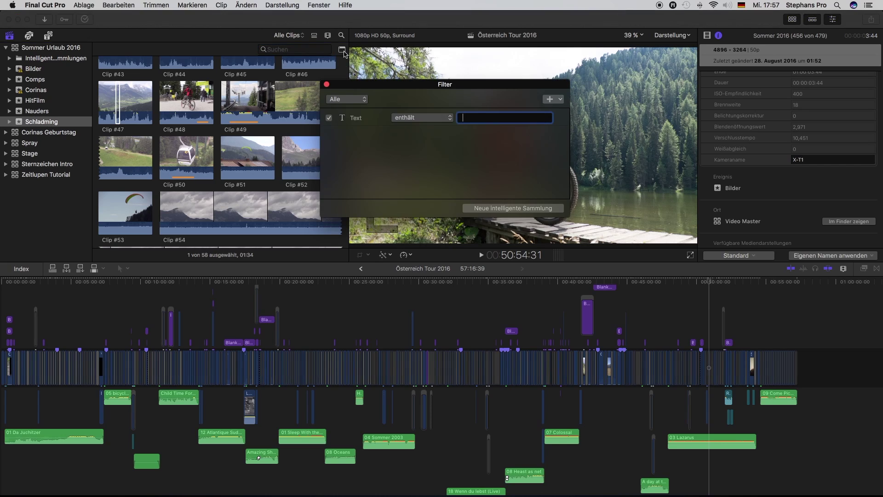
left_click_drag(393, 84, 295, 73)
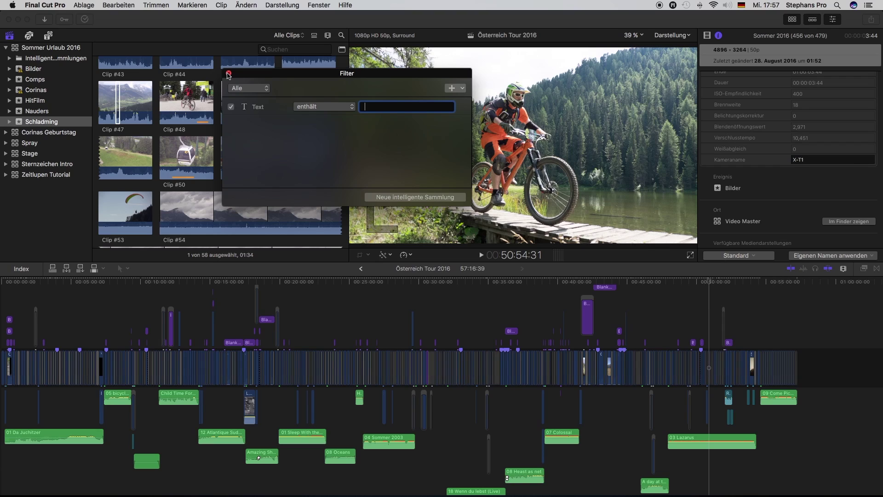
left_click(228, 74)
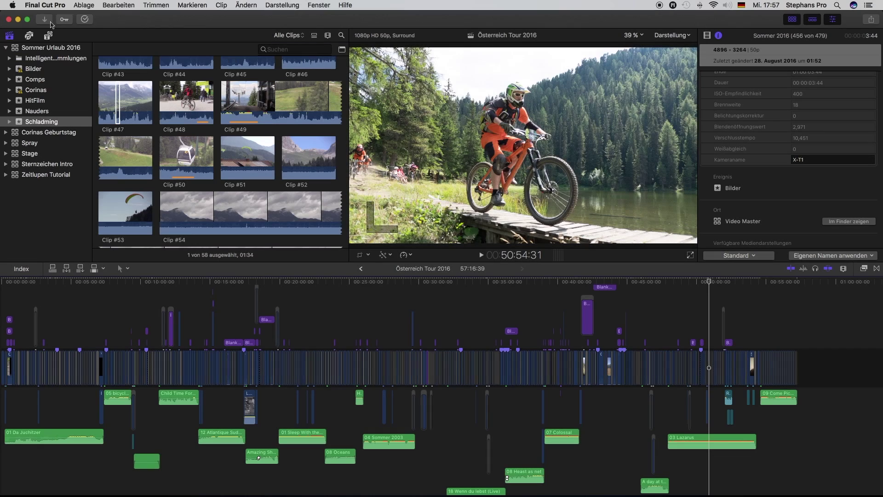
left_click(65, 20)
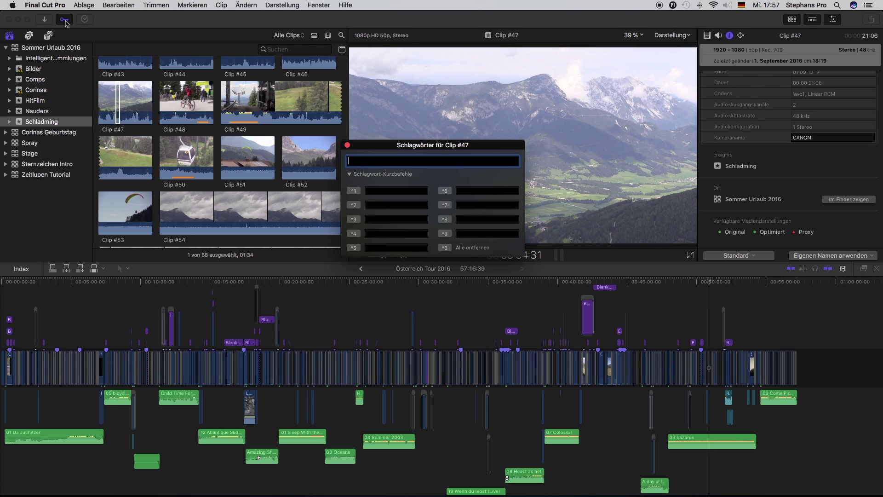
left_click(348, 145)
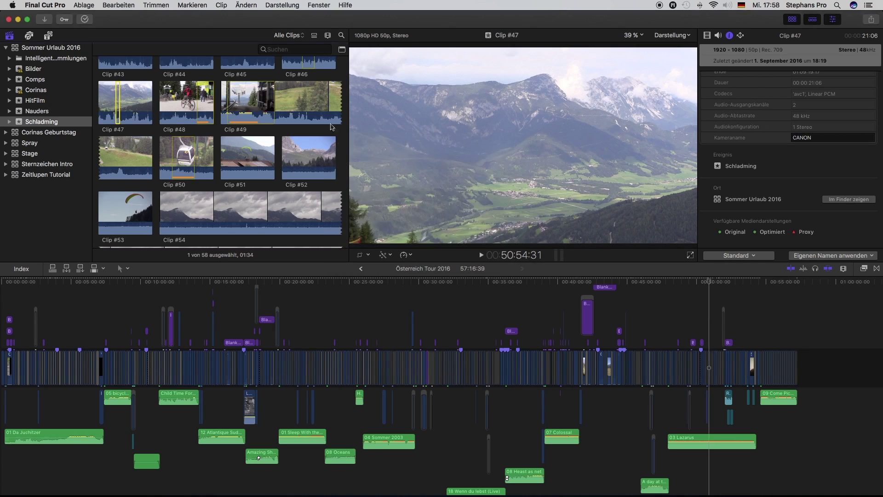
left_click(85, 21)
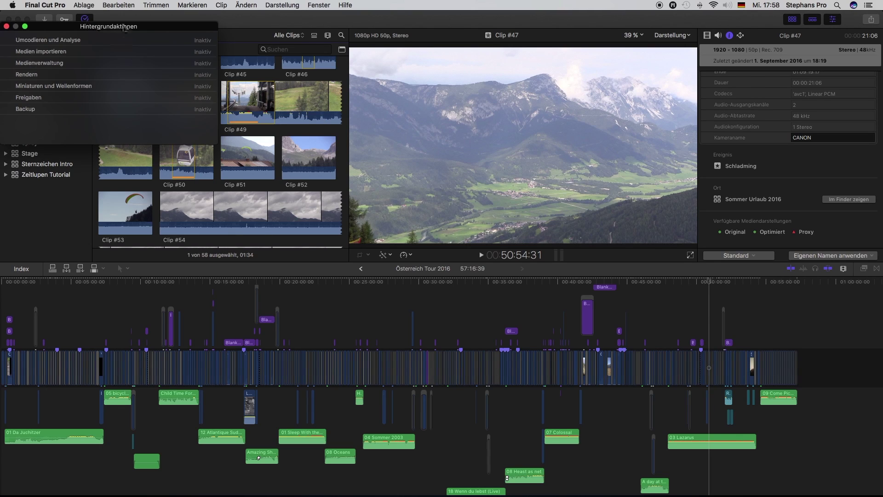
left_click_drag(126, 27, 319, 72)
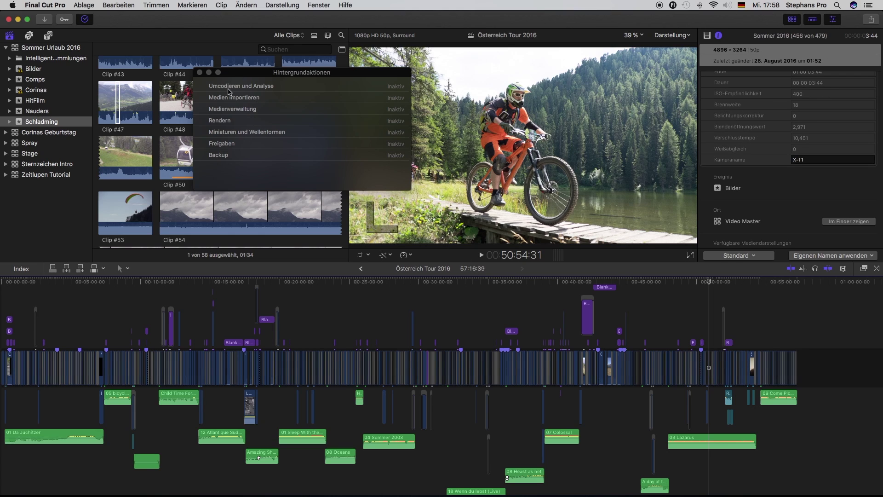
left_click(199, 72)
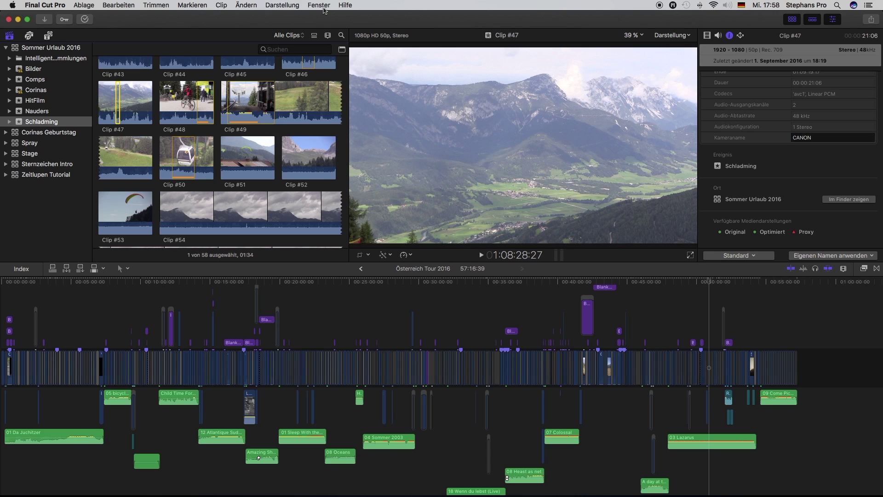
Browse the Bearbeiten, Darstellung, Fenster and Clip menus without running any command.
left_click(119, 6)
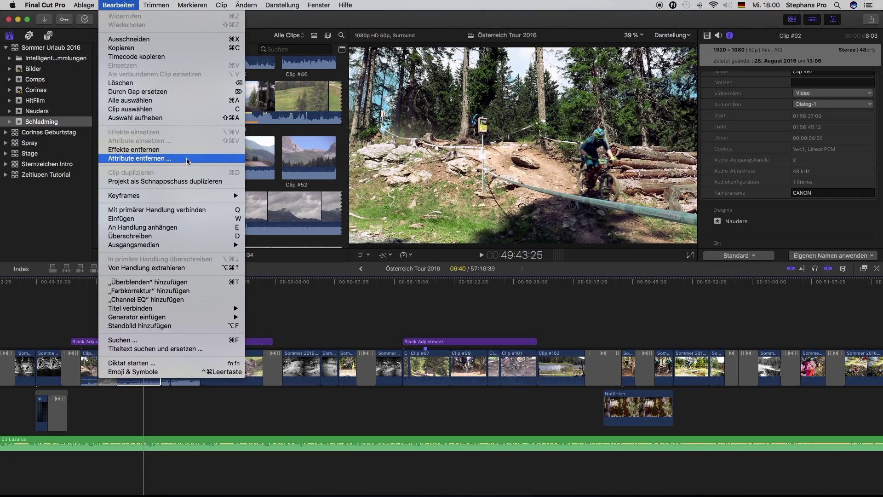
mouse_move(186, 311)
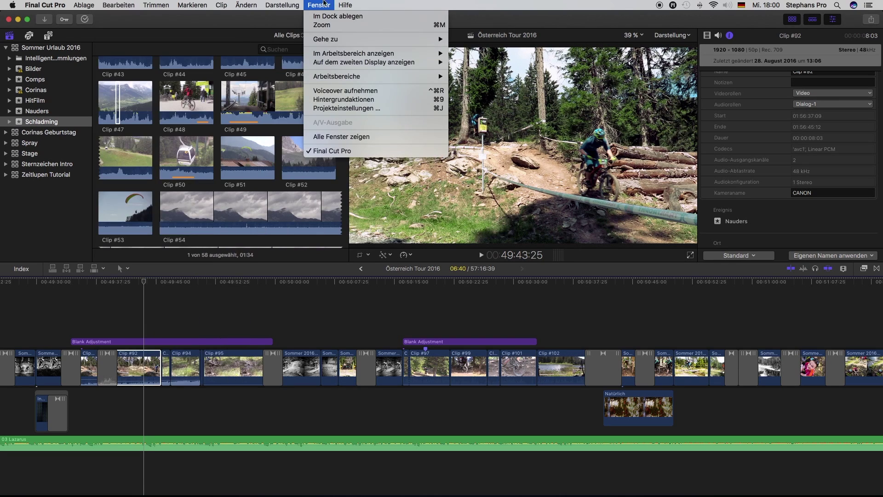
mouse_move(286, 8)
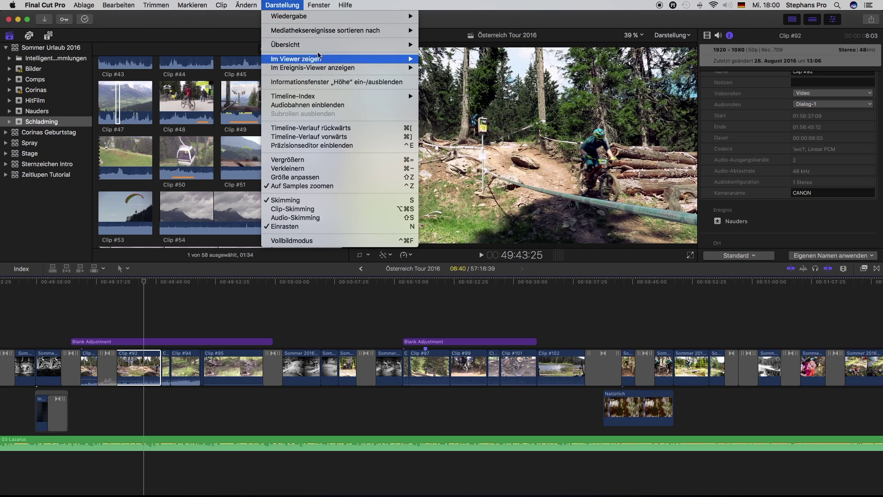
mouse_move(311, 2)
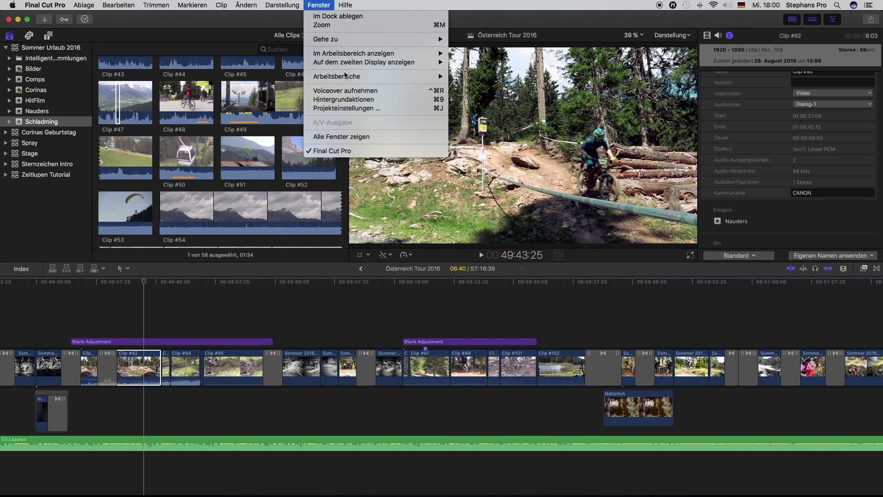
mouse_move(341, 78)
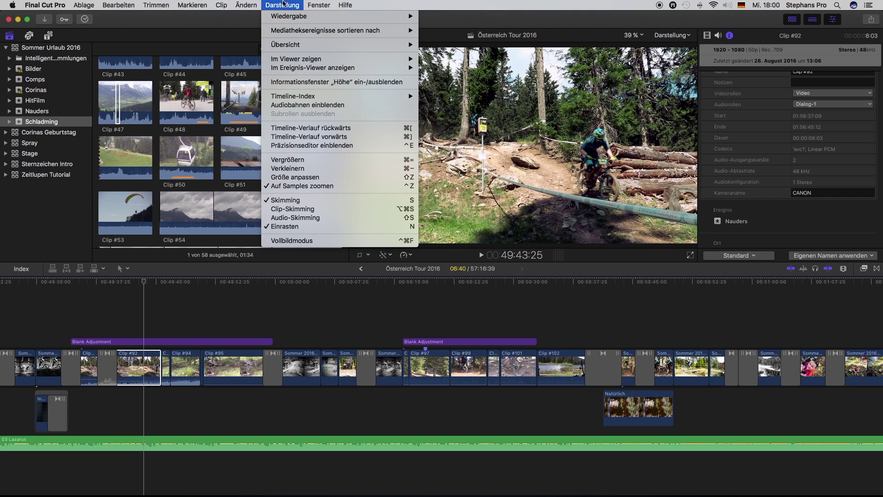
mouse_move(228, 6)
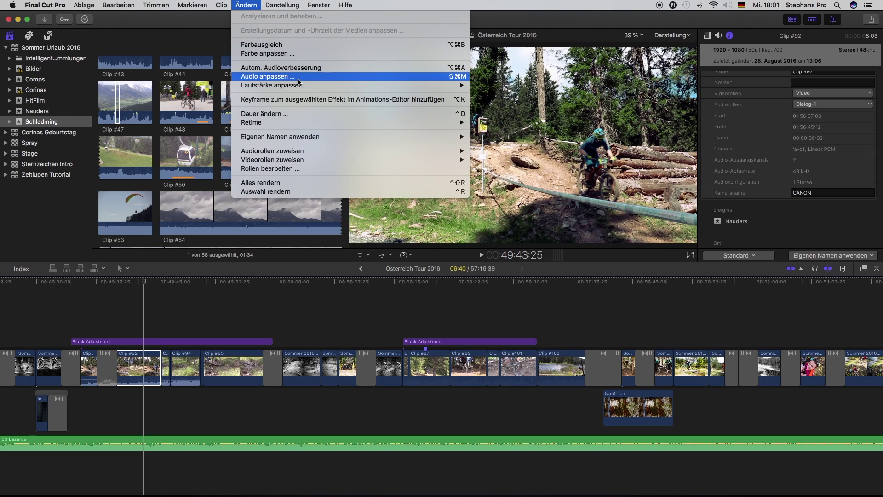
Review the Ändern menu's Lautstärke anpassen and Audiorollen zuweisen submenus, then close it unused.
mouse_move(302, 86)
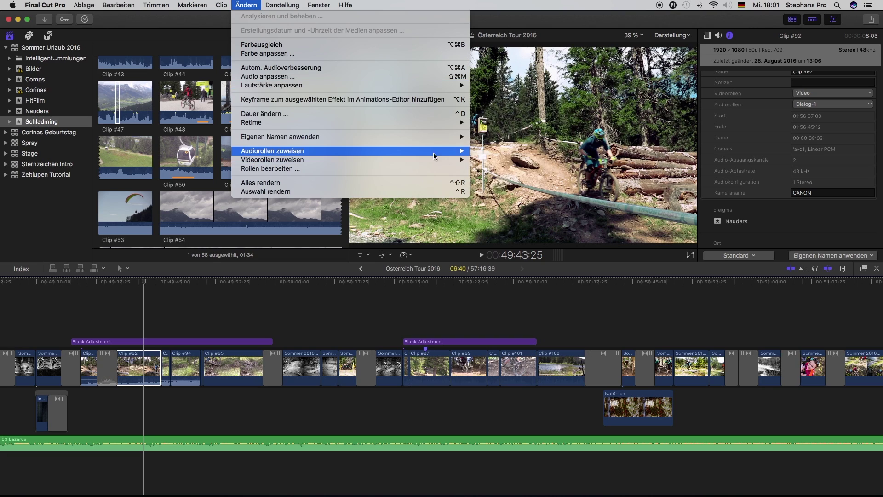
mouse_move(435, 150)
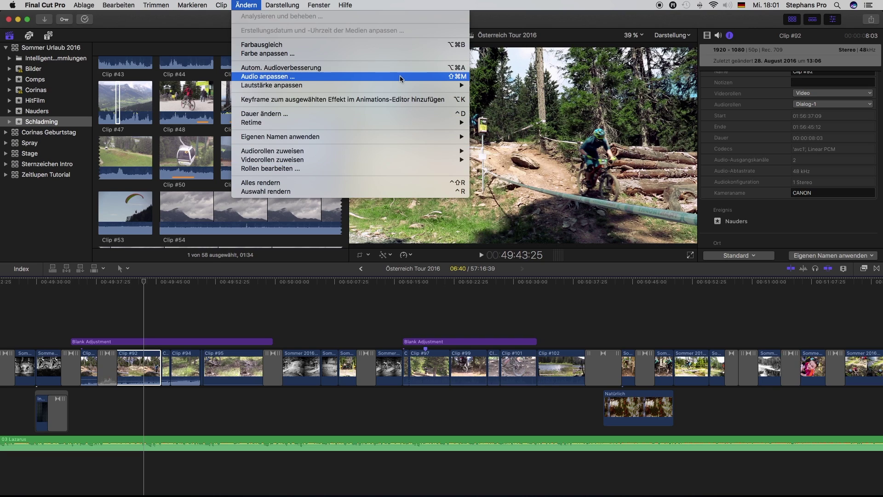
mouse_move(403, 86)
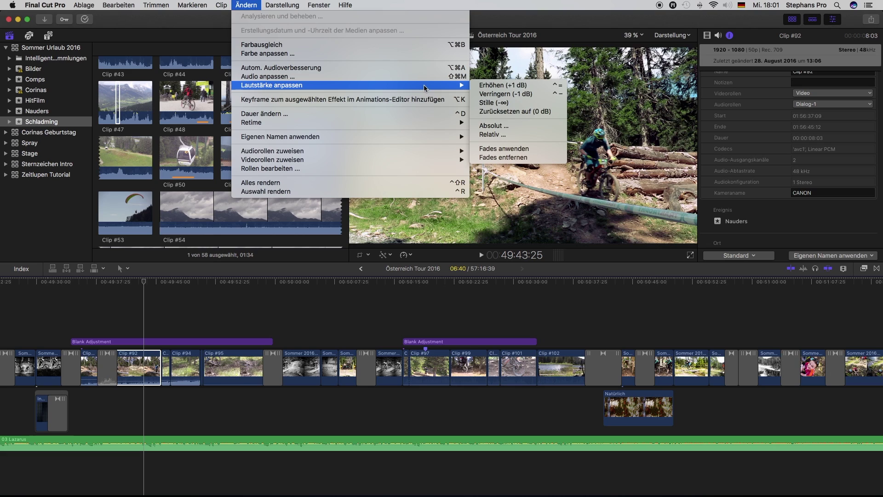
left_click(428, 7)
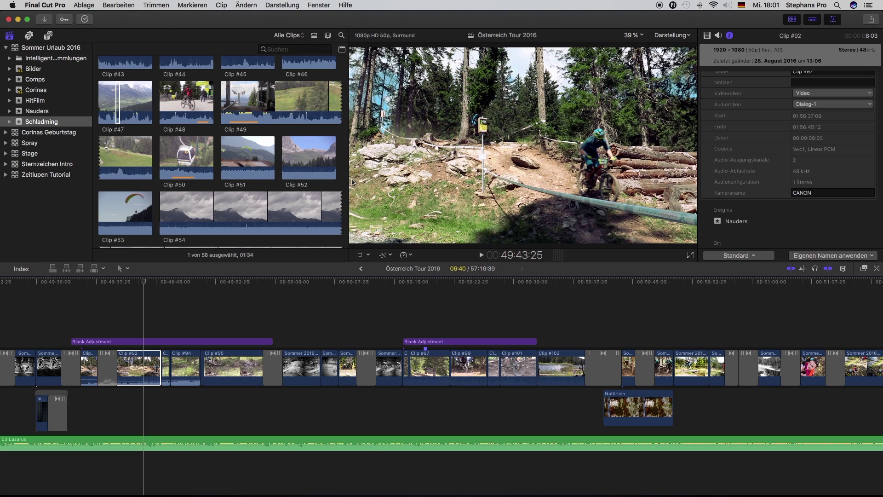
Hide the browser and inspector, then drag the divider down to make the viewer taller.
left_click(791, 22)
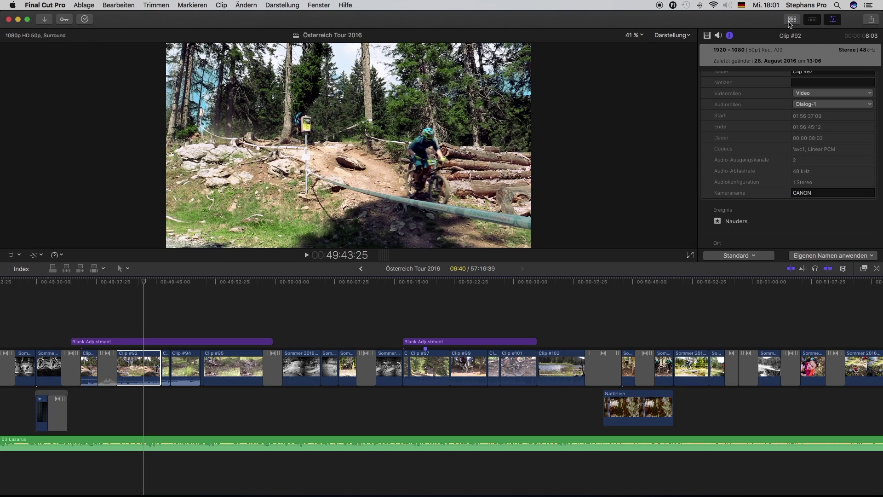
left_click(792, 21)
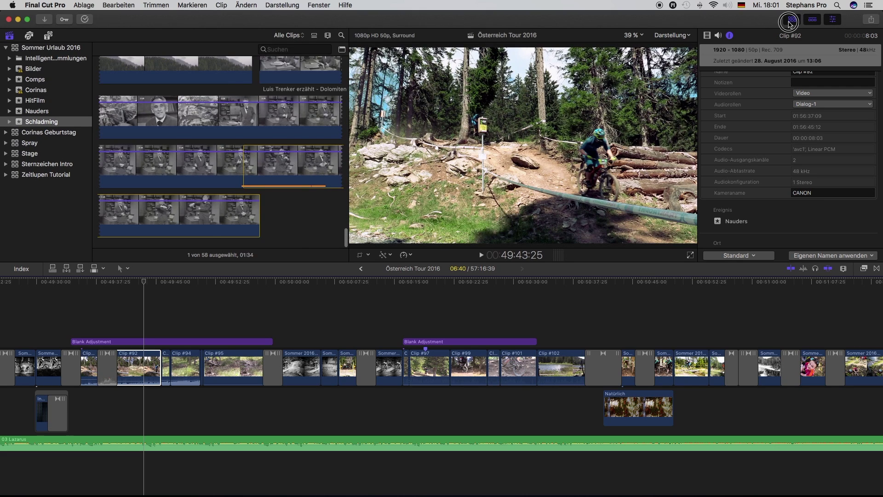
left_click(791, 21)
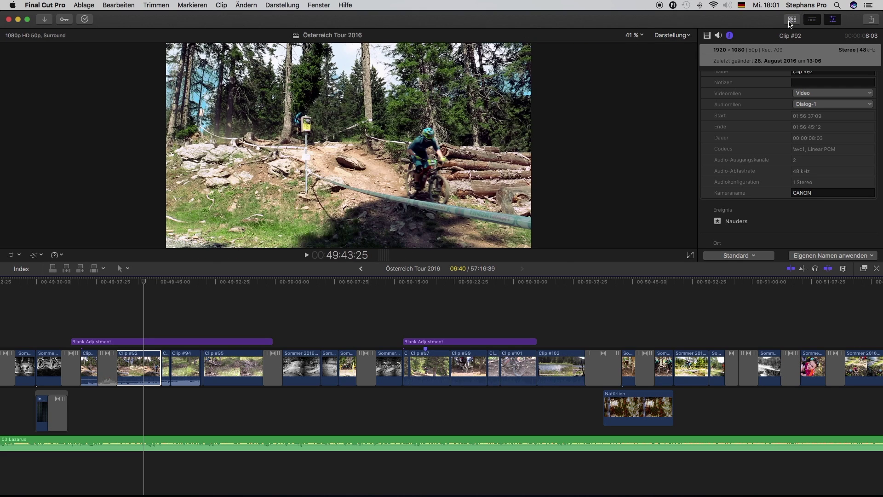
left_click(833, 20)
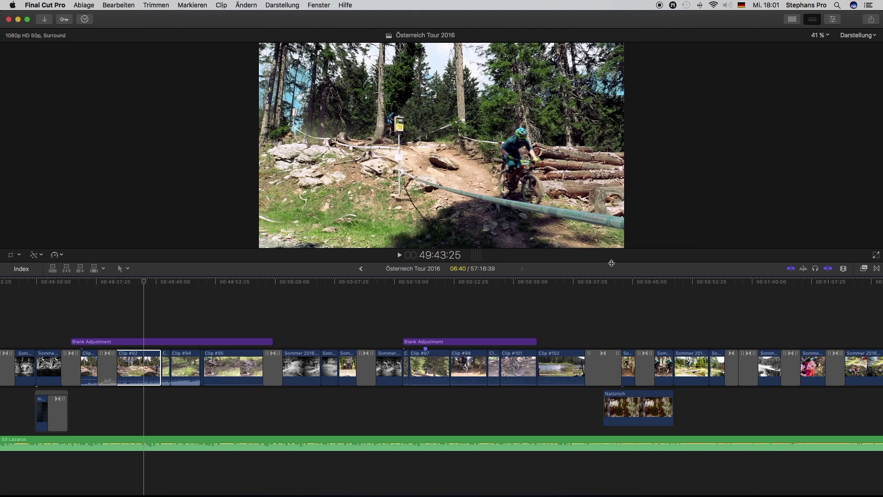
mouse_move(611, 263)
left_mouse_down()
mouse_move(620, 377)
mouse_move(622, 354)
left_mouse_up()
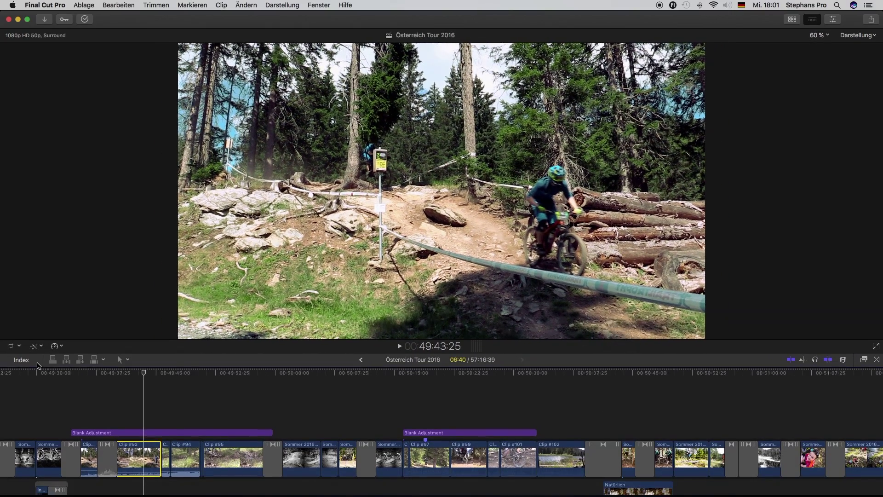
Review the viewer's Transform, Enhancements and Retime pop-up menus, closing them without changes.
left_click(7, 345)
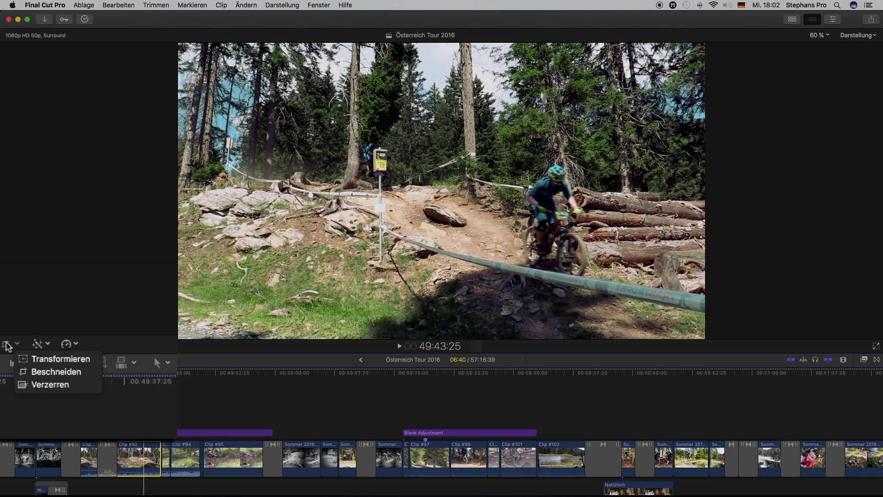
left_click(47, 344)
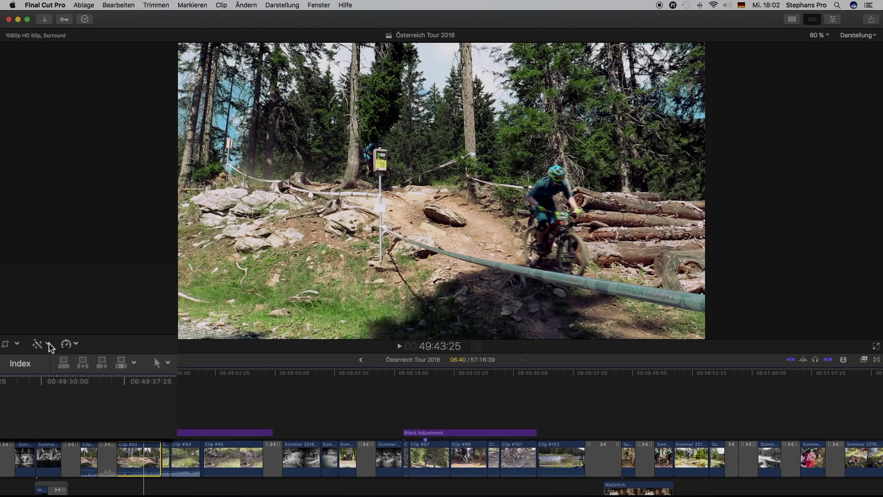
left_click(48, 344)
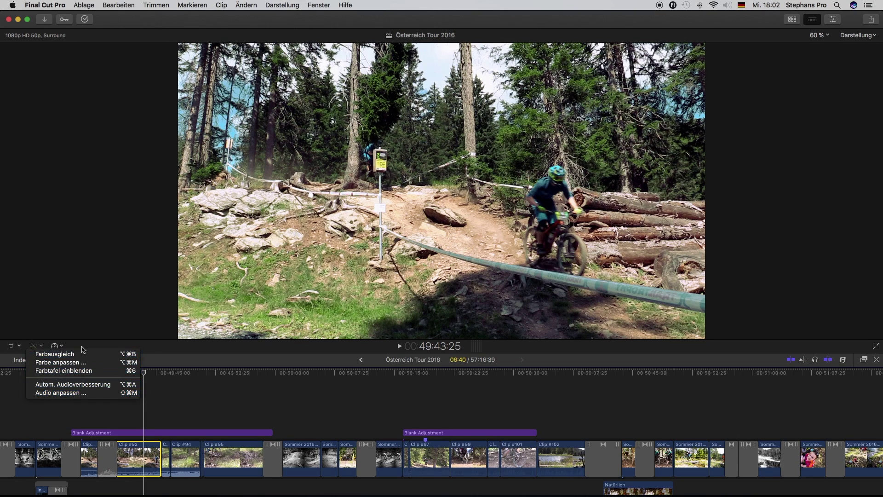
left_click(85, 348)
left_click(63, 348)
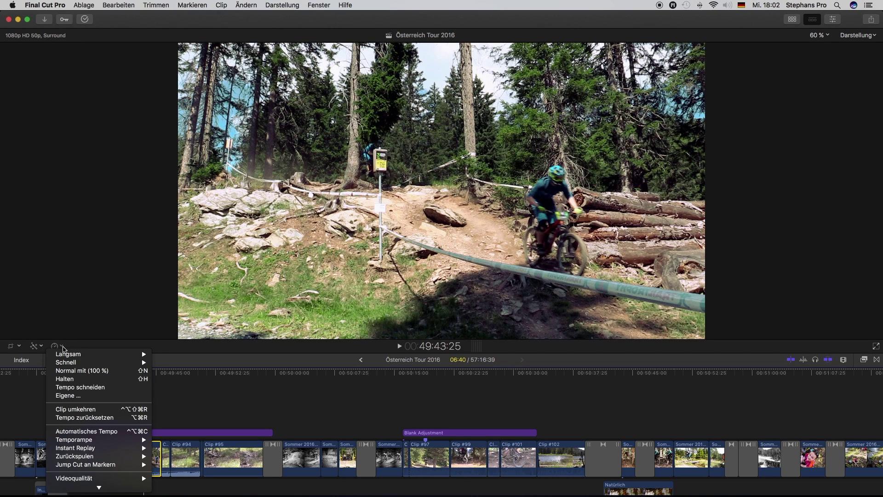
mouse_move(129, 488)
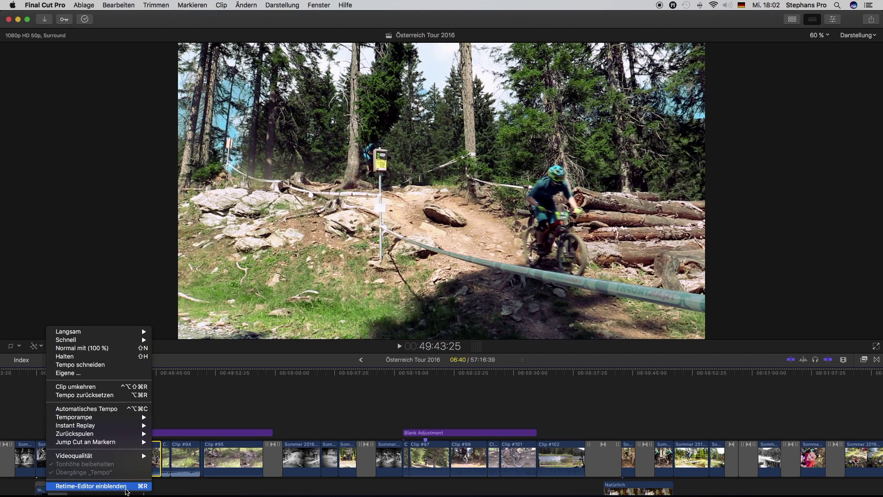
mouse_move(101, 457)
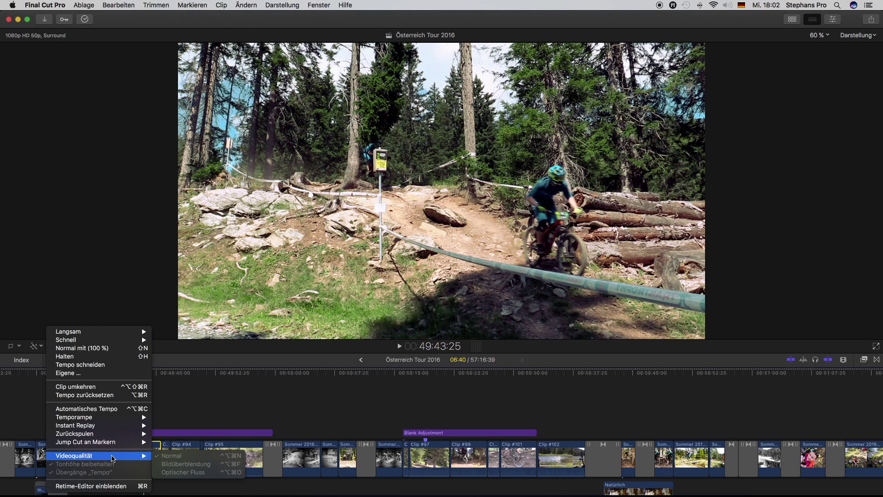
mouse_move(127, 341)
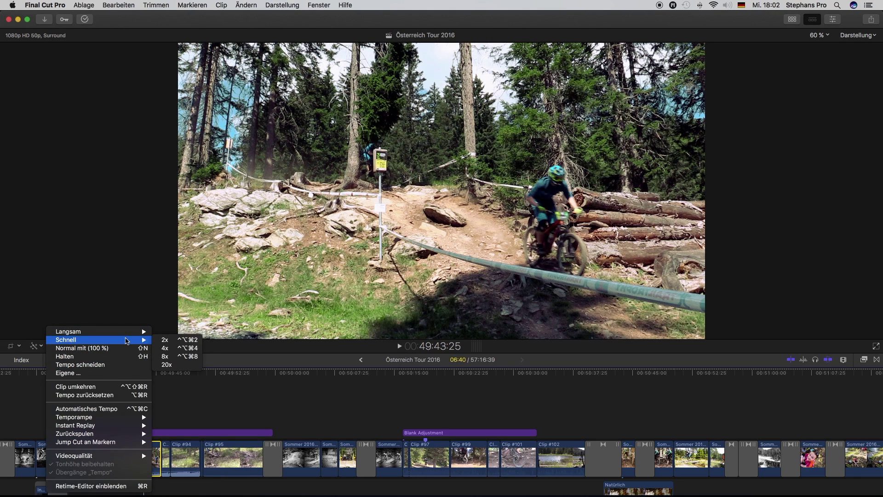
left_click(252, 361)
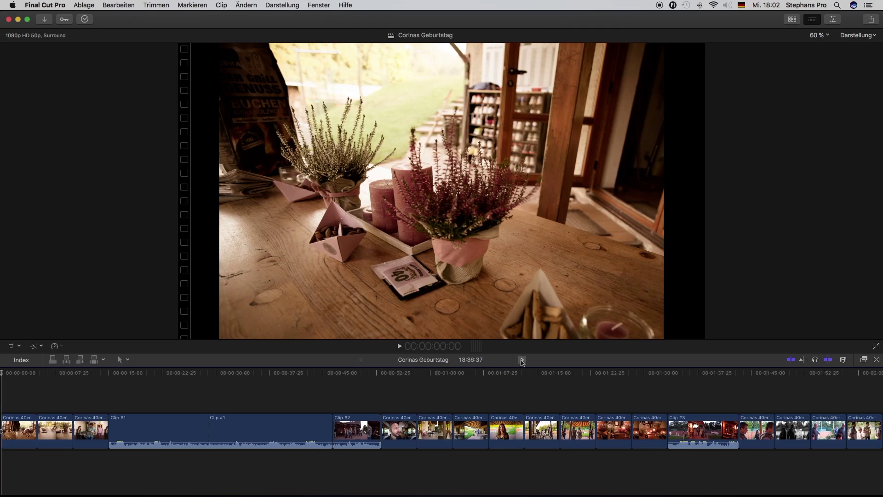
Go back to the Österreich Tour 2016 project and cancel a timecode entry with Esc.
left_click(522, 360)
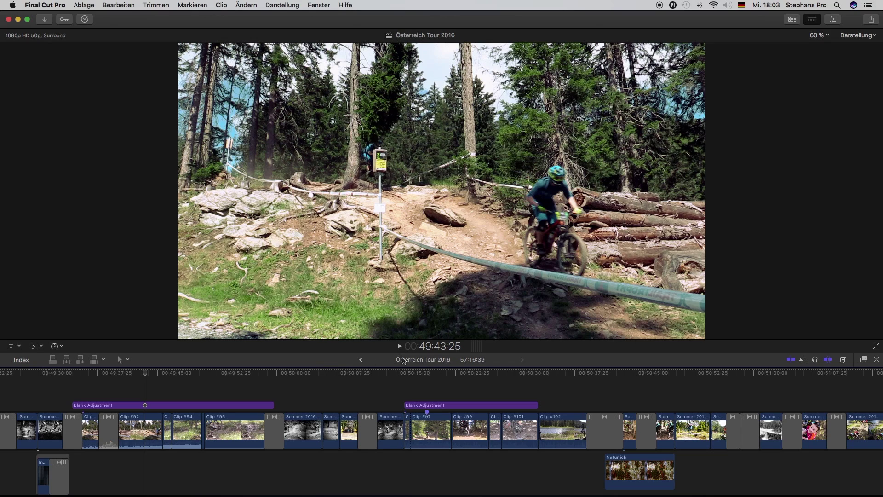
left_click(437, 349)
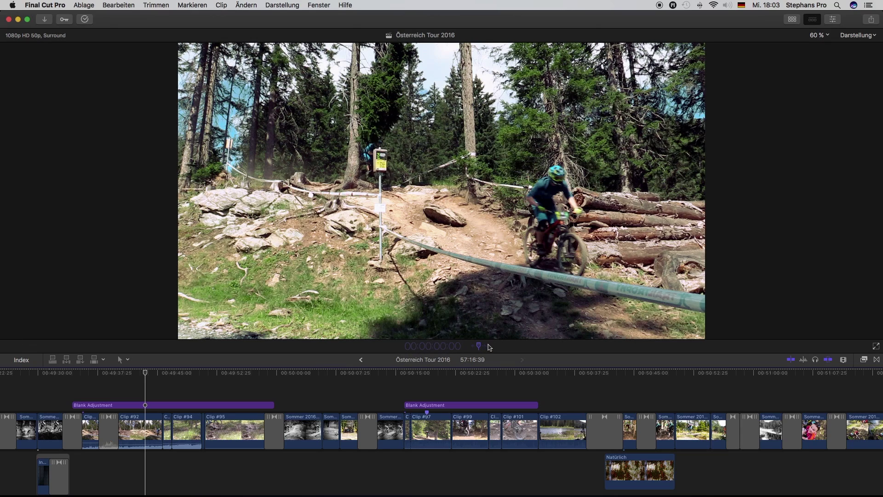
key("Escape")
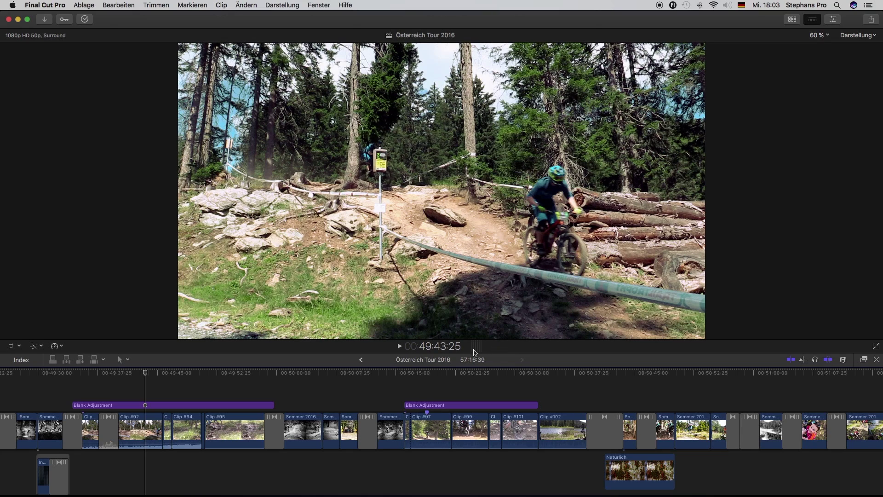
Toggle the audio meters on and off, then restore the browser and inspector.
left_click(476, 347)
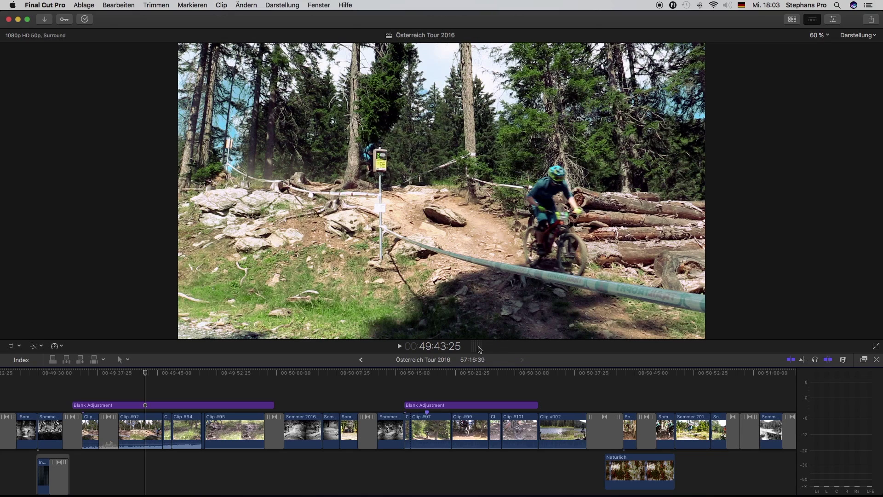
left_click(478, 349)
left_click(479, 349)
left_click(477, 348)
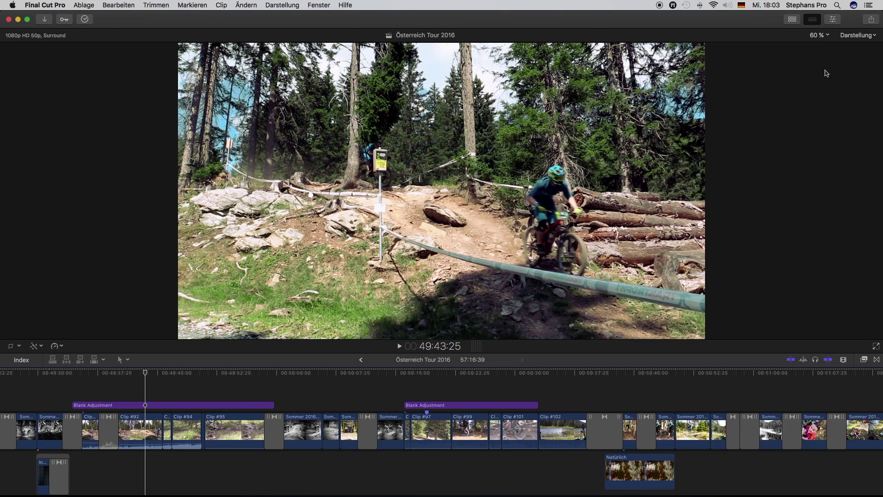
left_click(793, 20)
left_click(833, 20)
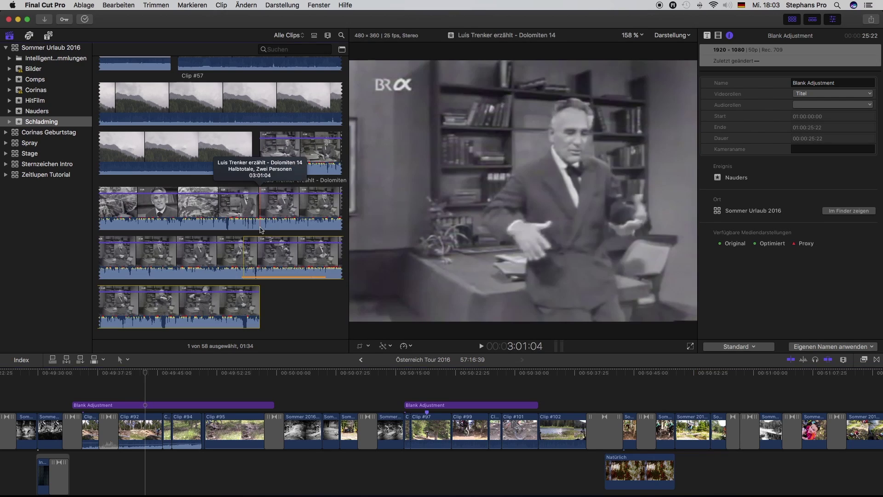
Show Clip #35's details in the inspector with Cmd+4 and narrow the browser to one column.
left_click(266, 276)
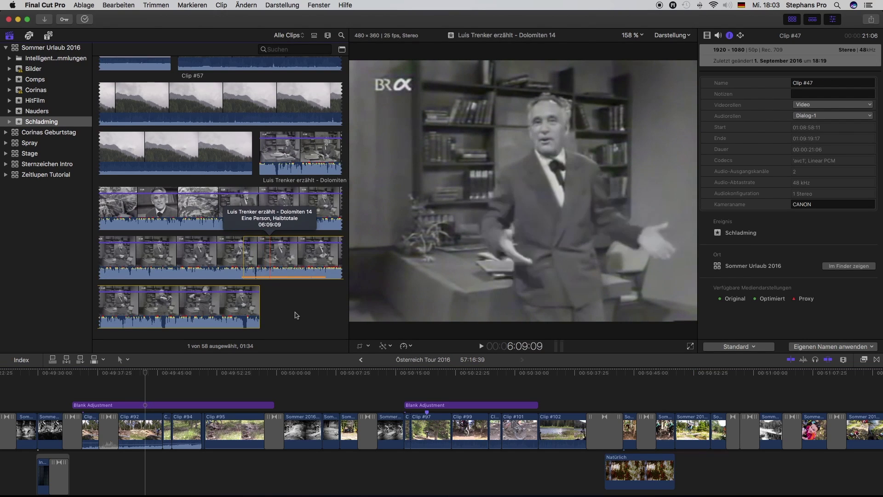
left_click(298, 316)
scroll(298, 316, "up", 10)
scroll(299, 315, "up", 8)
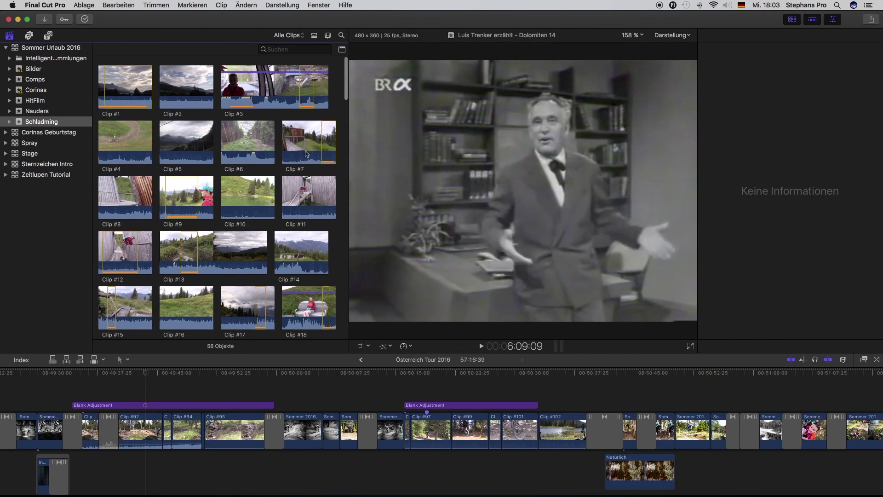
scroll(254, 164, "down", 3)
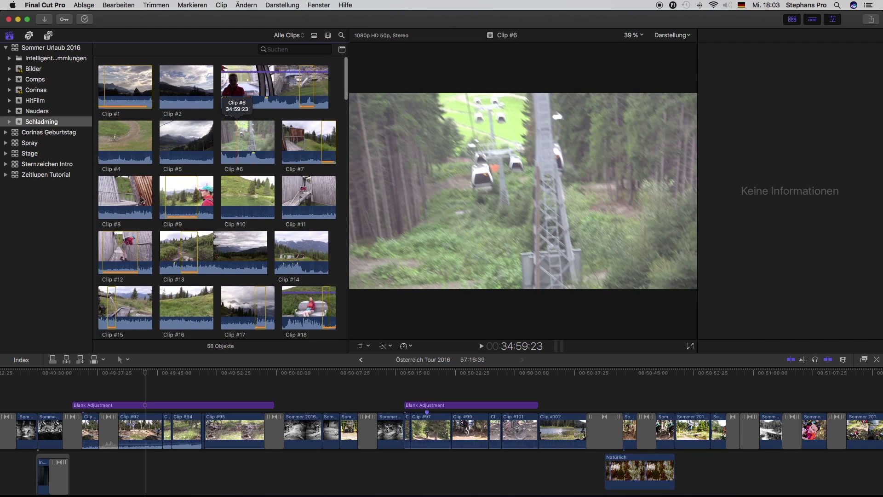
scroll(194, 224, "down", 5)
scroll(201, 225, "down", 6)
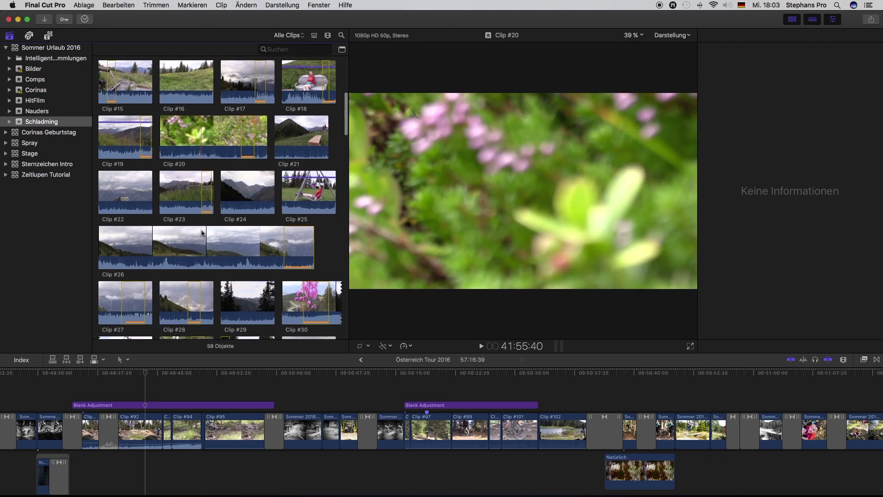
scroll(201, 225, "down", 4)
scroll(200, 226, "down", 3)
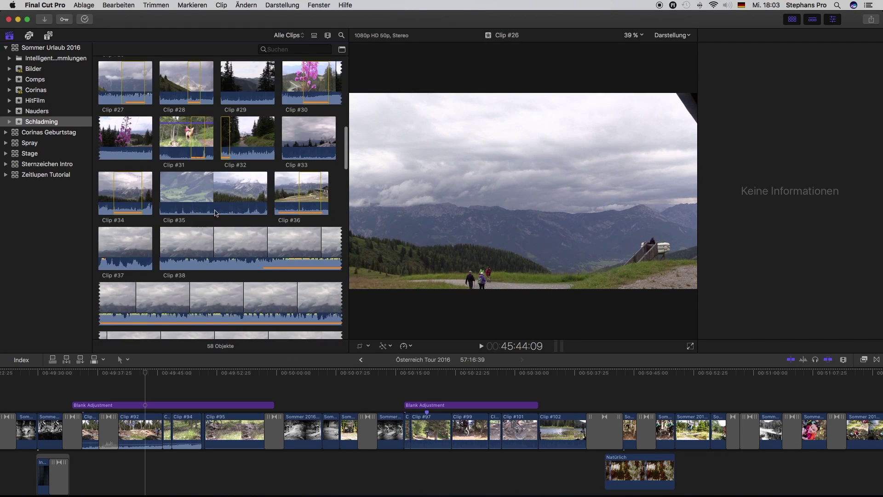
left_click(239, 195)
key("super+4")
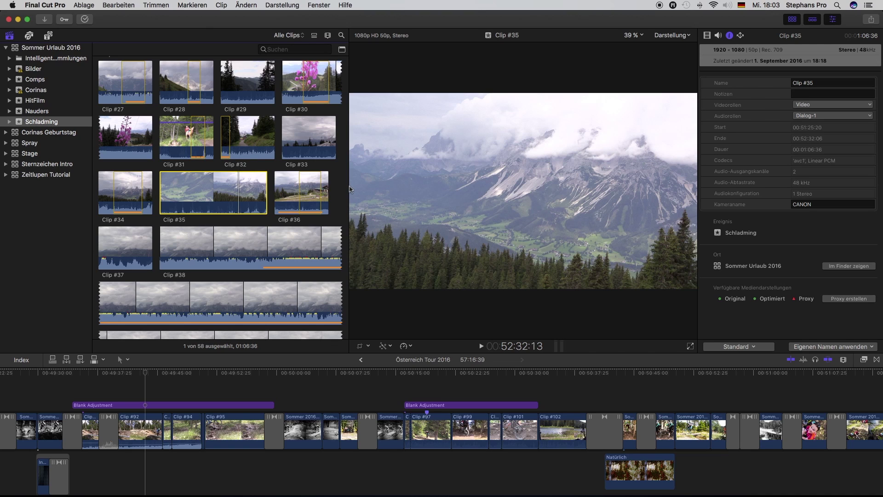
left_click_drag(350, 189, 261, 203)
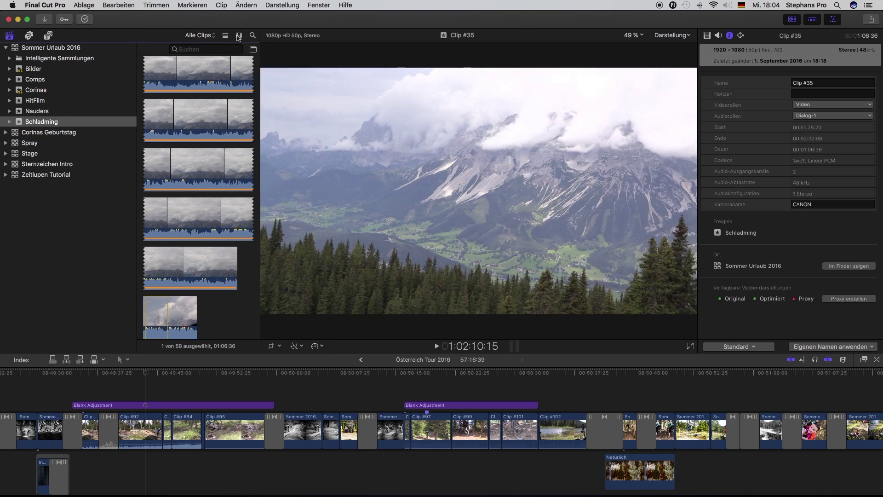
Try list view then return to filmstrip view, and select Blank Adjustment in the timeline.
left_click(226, 36)
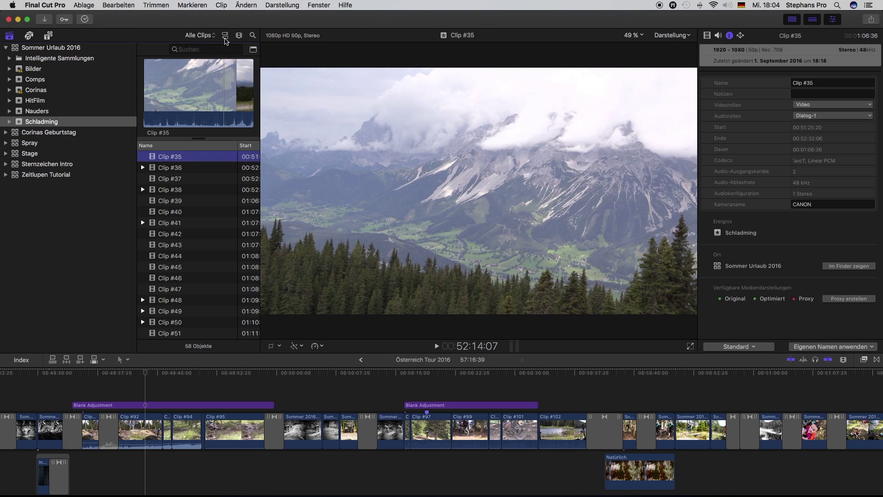
left_click(226, 35)
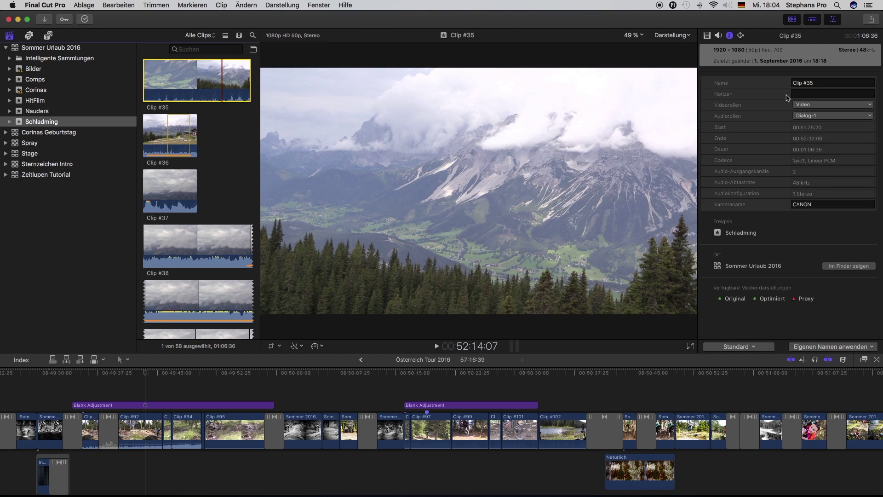
left_click(769, 383)
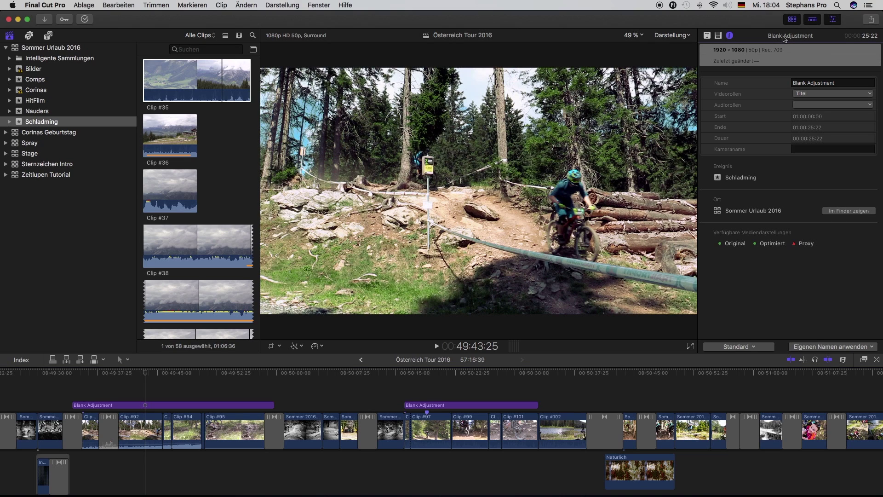
Expand the inspector to full height and review Clip #102's Video and Audio settings.
double_click(785, 38)
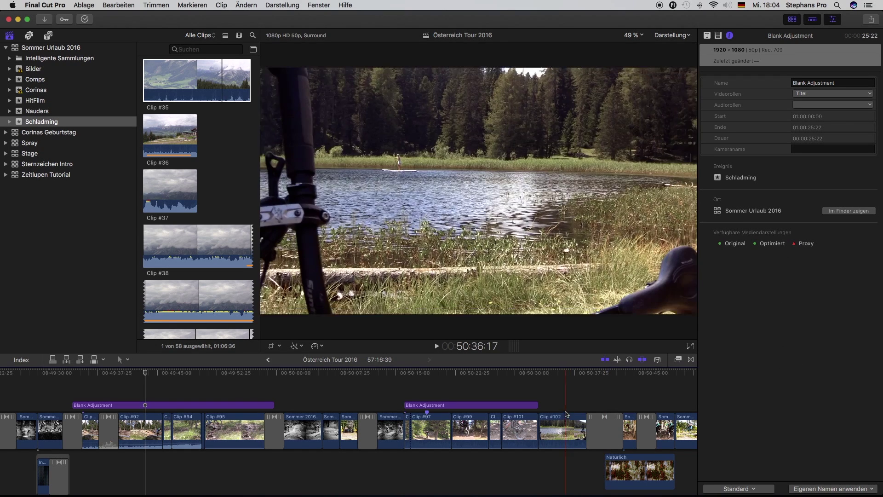
left_click(563, 404)
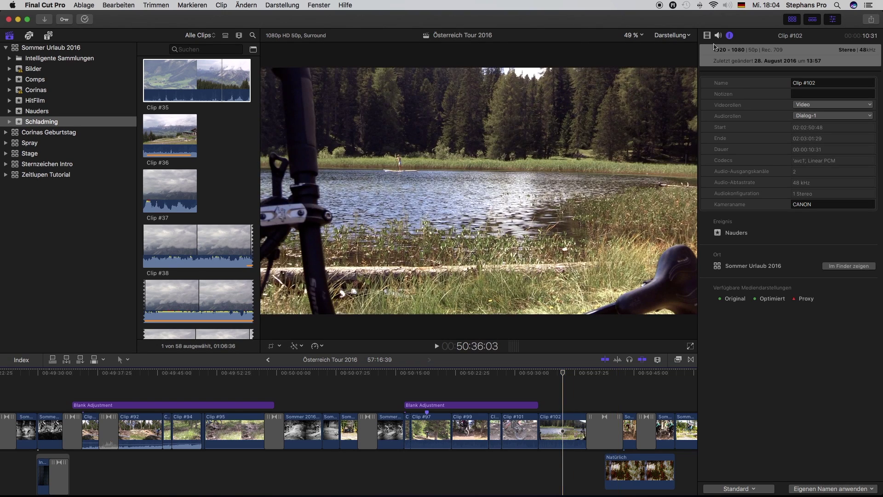
left_click(708, 36)
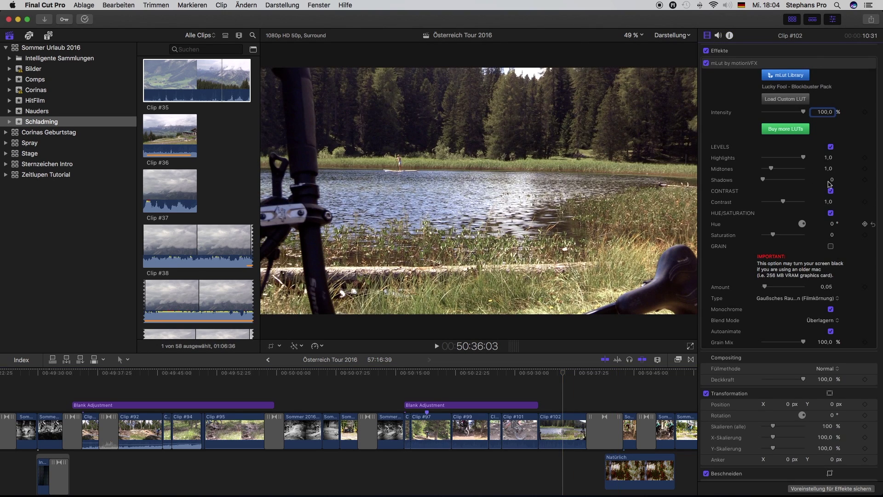
scroll(775, 332, "down", 1)
scroll(774, 332, "down", 3)
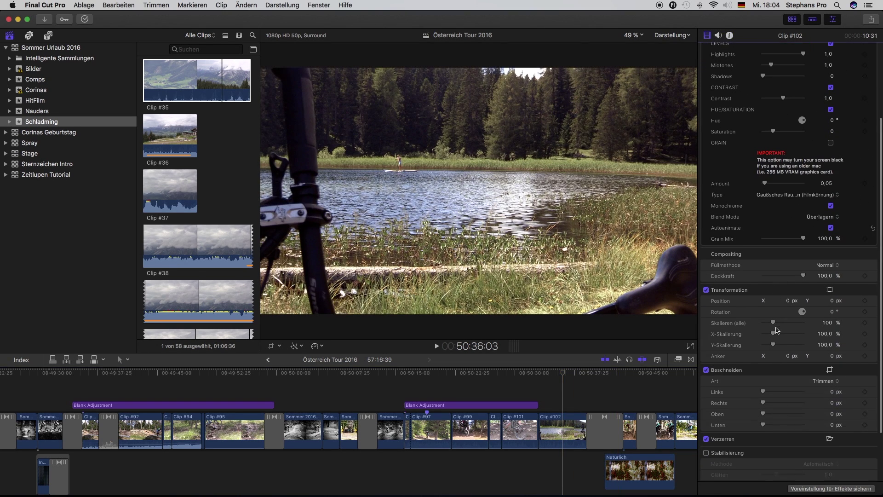
scroll(776, 322, "up", 3)
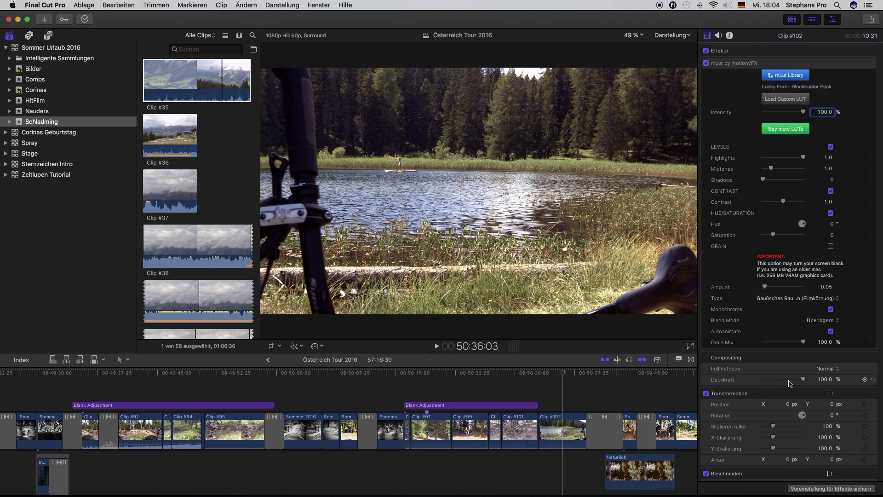
scroll(781, 377, "down", 5)
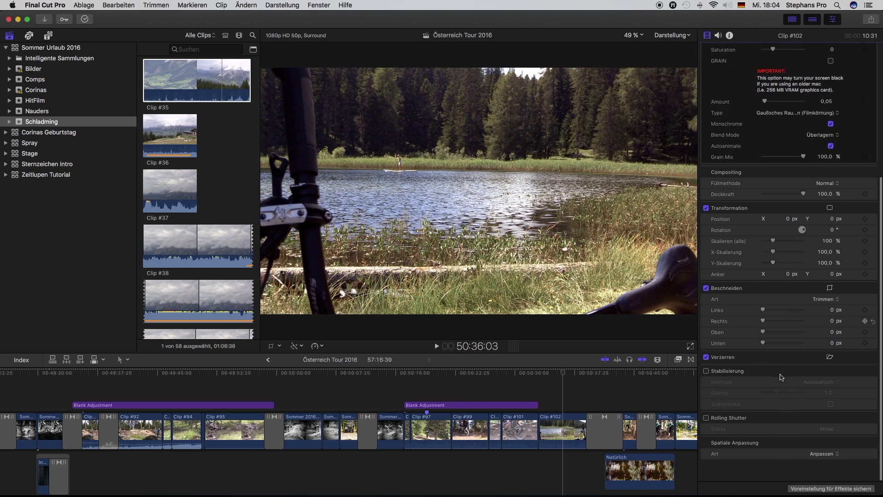
scroll(781, 377, "up", 5)
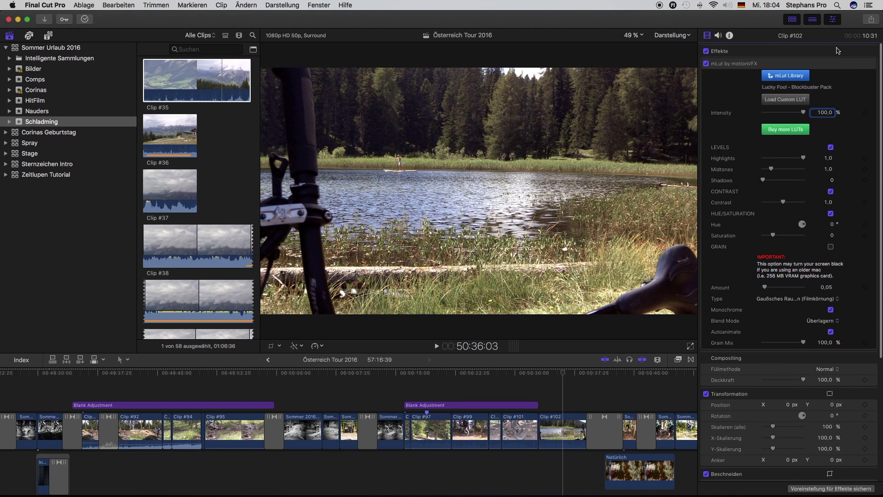
left_click(719, 36)
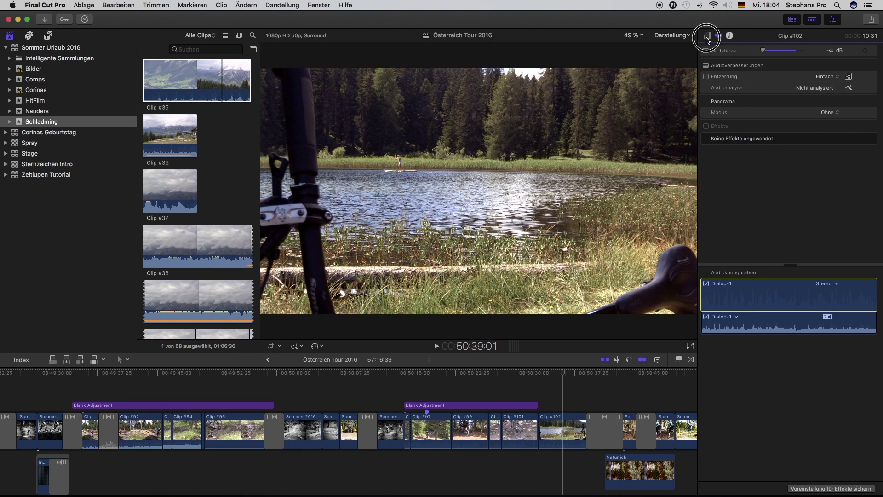
left_click(707, 36)
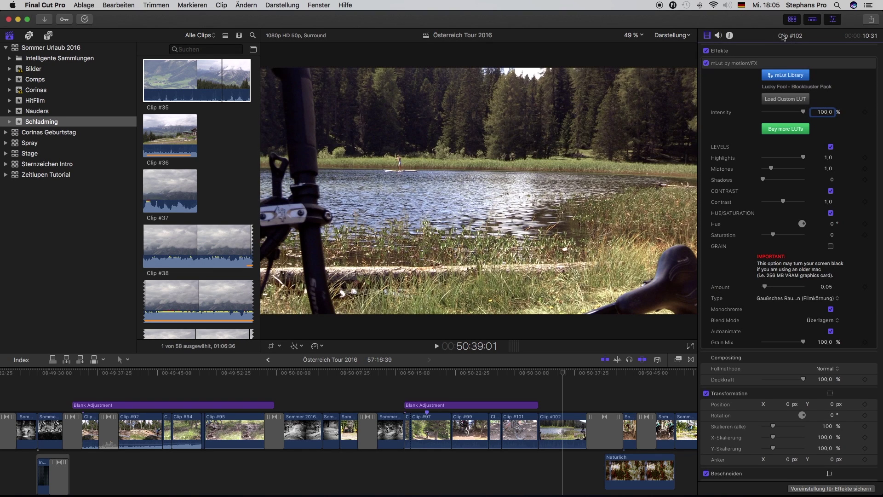
Halve the inspector's height, widen the browser into a clip grid, and collapse the mLut effect.
double_click(783, 37)
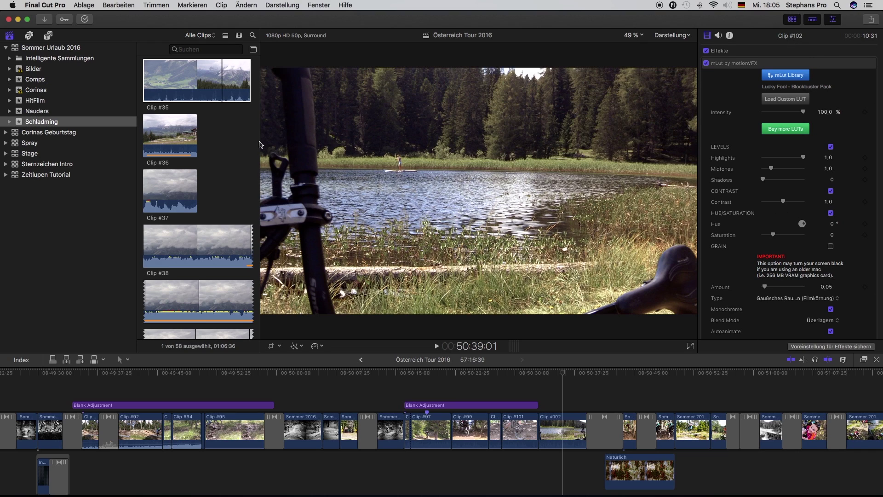
left_click_drag(261, 145, 399, 128)
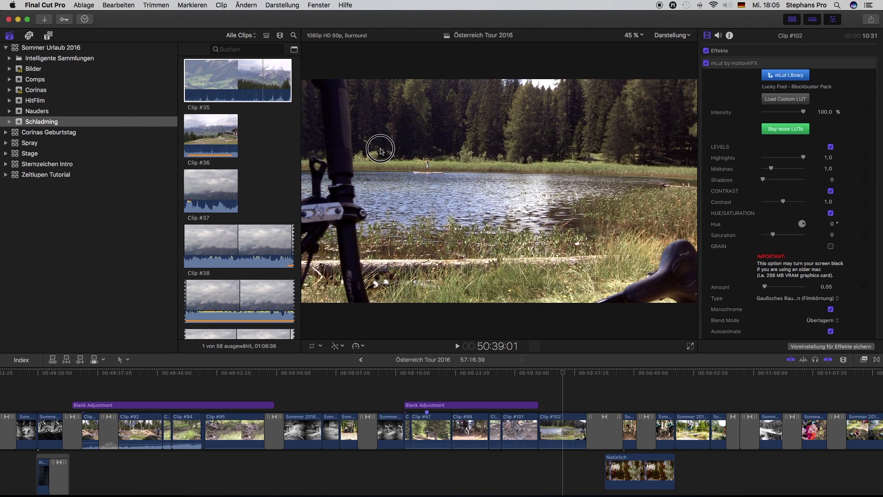
mouse_move(817, 64)
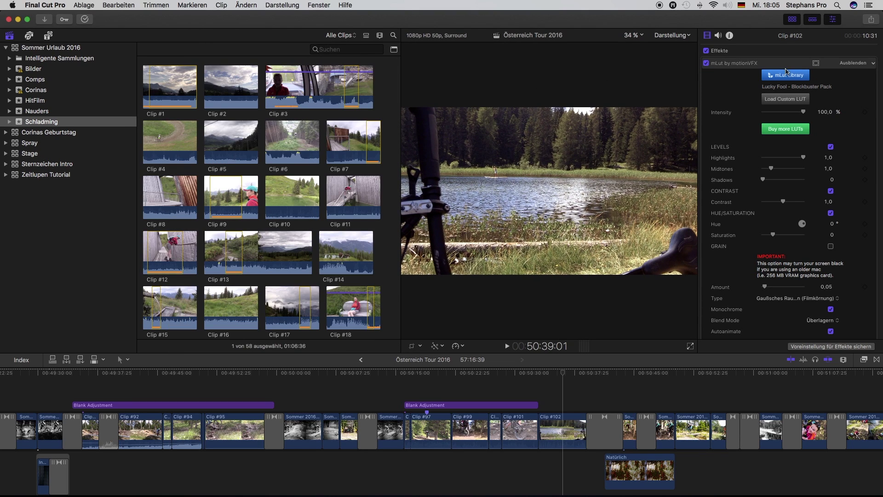
left_click(857, 63)
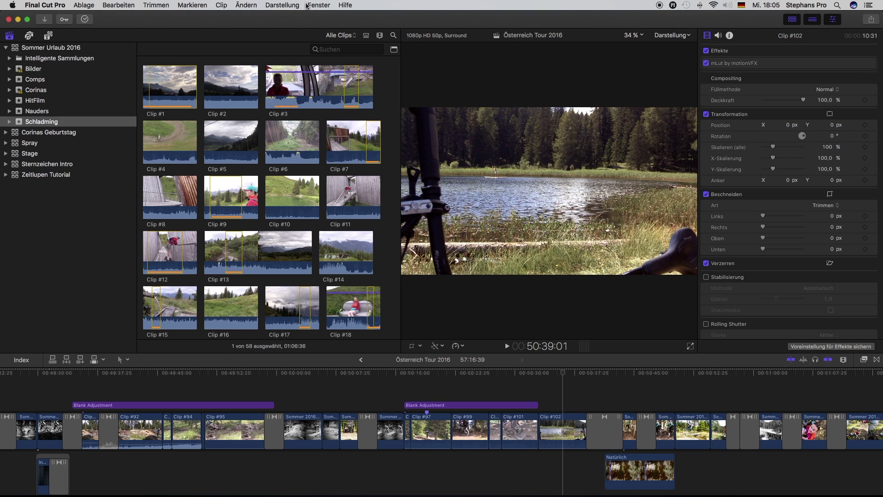
left_click(321, 6)
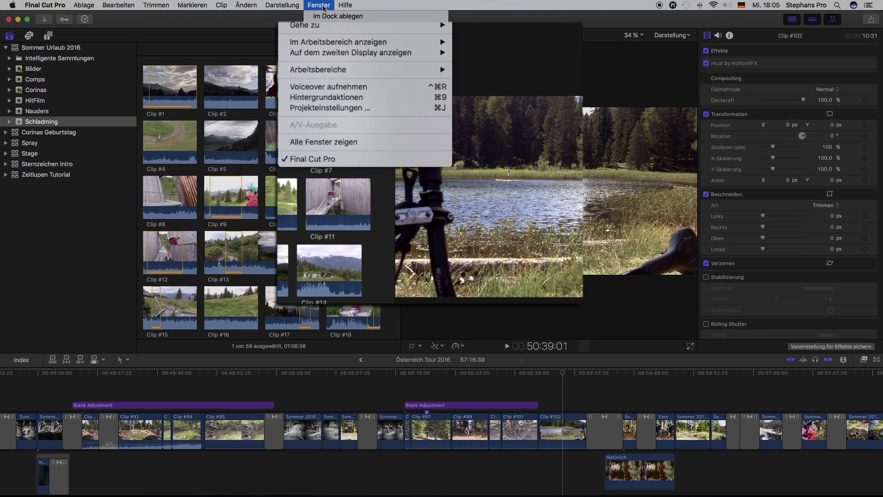
Switch to the Organisieren workspace and toggle the timeline on and back off.
mouse_move(328, 71)
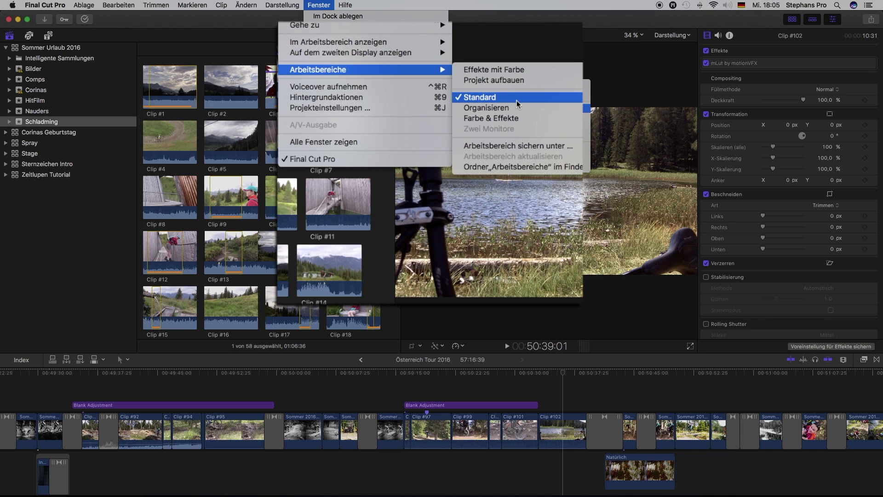
left_click(512, 118)
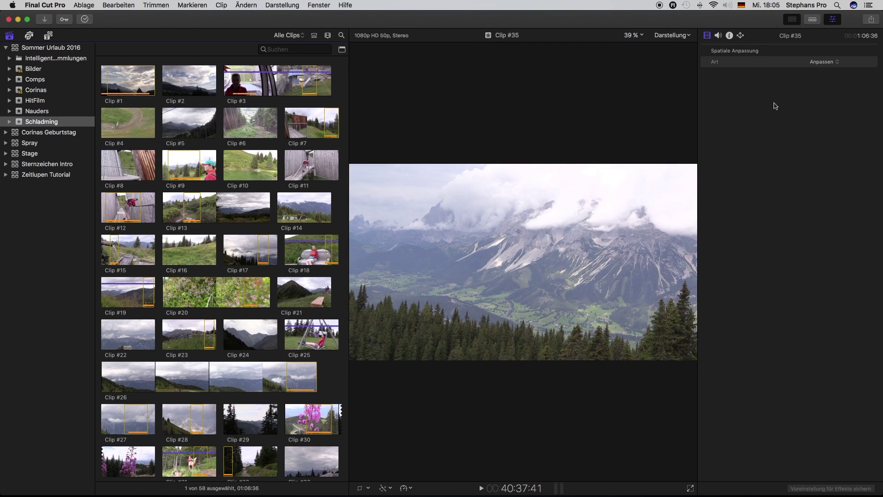
left_click(813, 19)
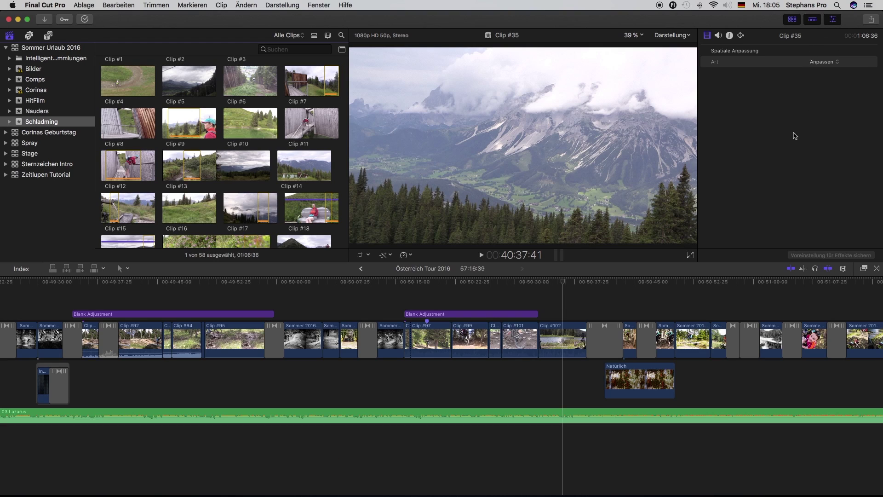
left_click(813, 20)
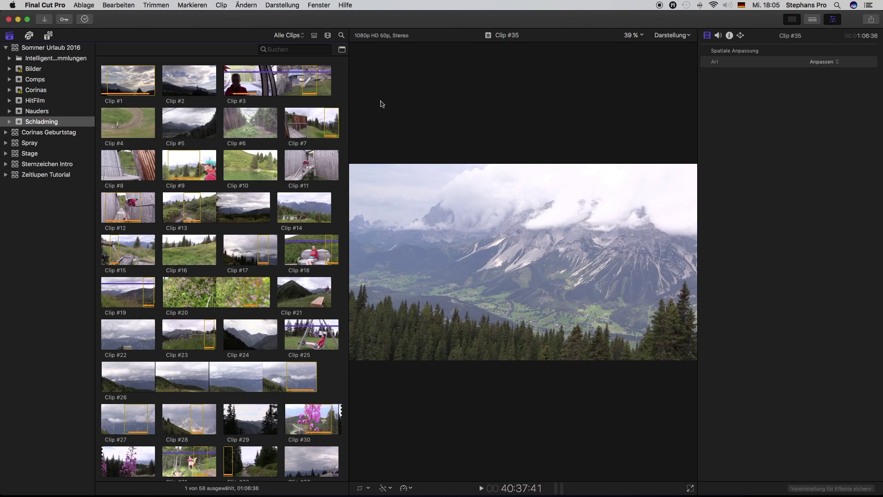
left_click(319, 5)
Switch to the Farbe & Effekte workspace and drag the divider down to enlarge viewer and scopes.
mouse_move(449, 88)
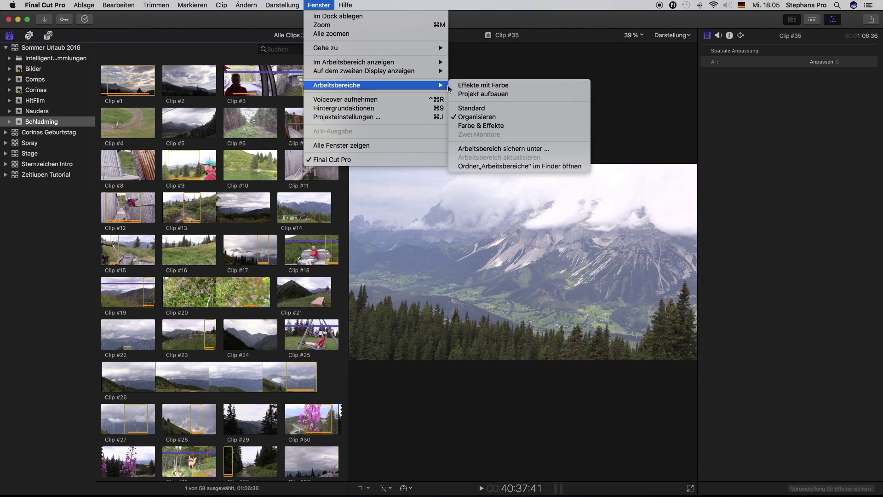
left_click(505, 125)
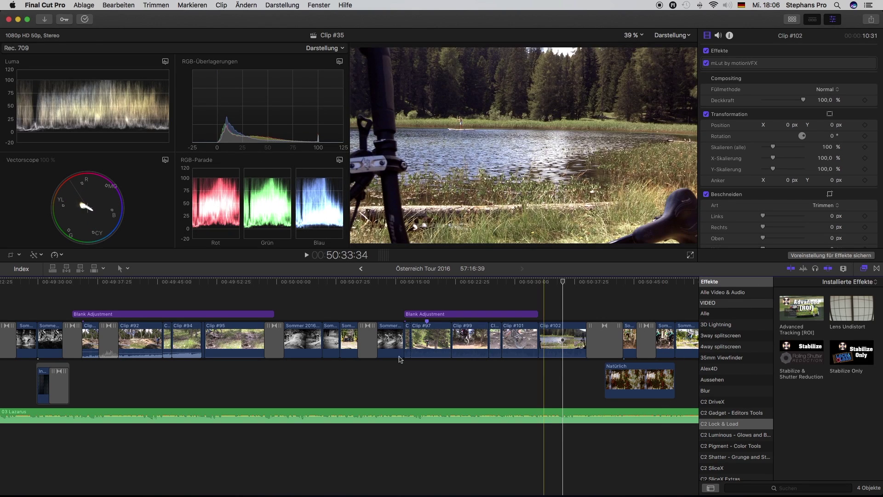
left_click(323, 299)
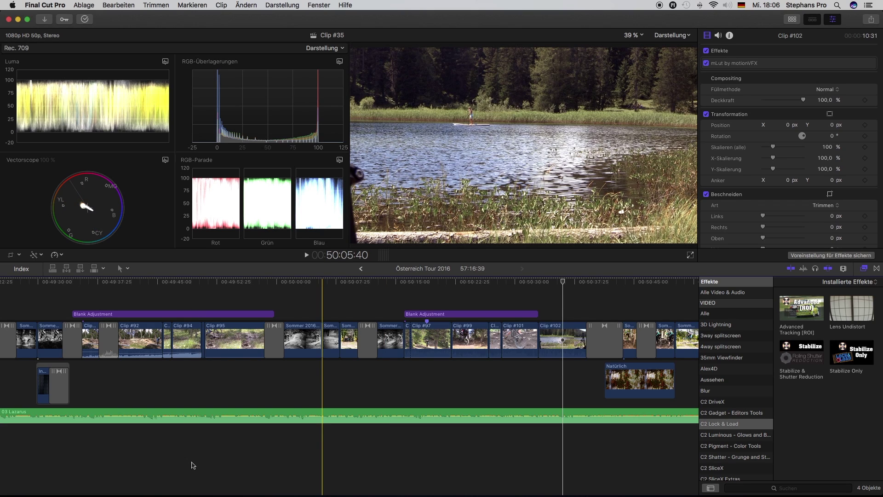
left_click(312, 264)
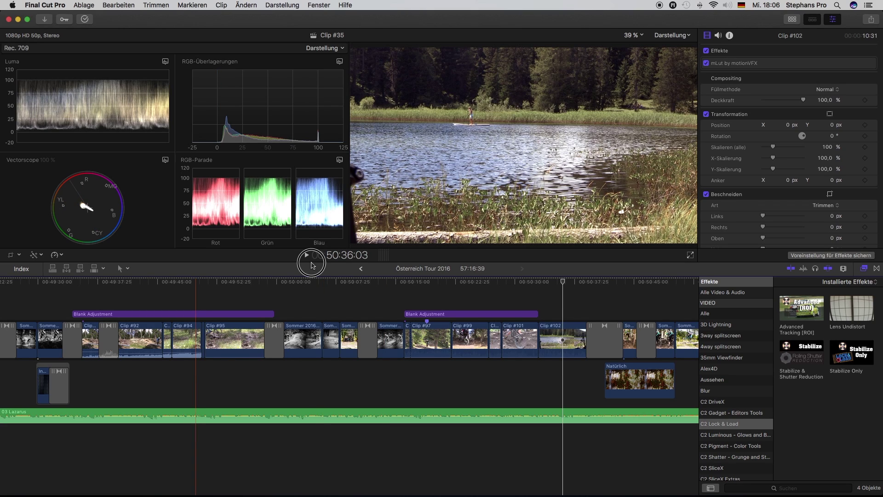
left_click_drag(312, 265, 368, 324)
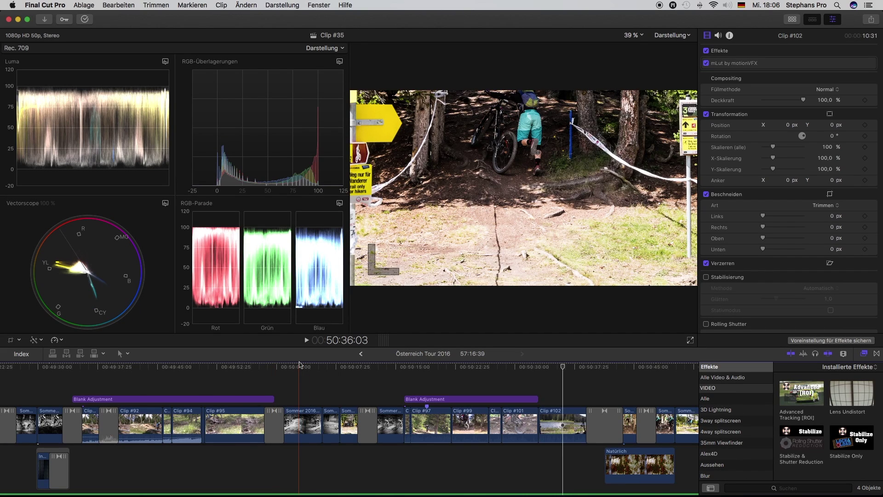
Choose the Effekte mit Farbe workspace from Fenster > Arbeitsbereiche.
left_click(314, 3)
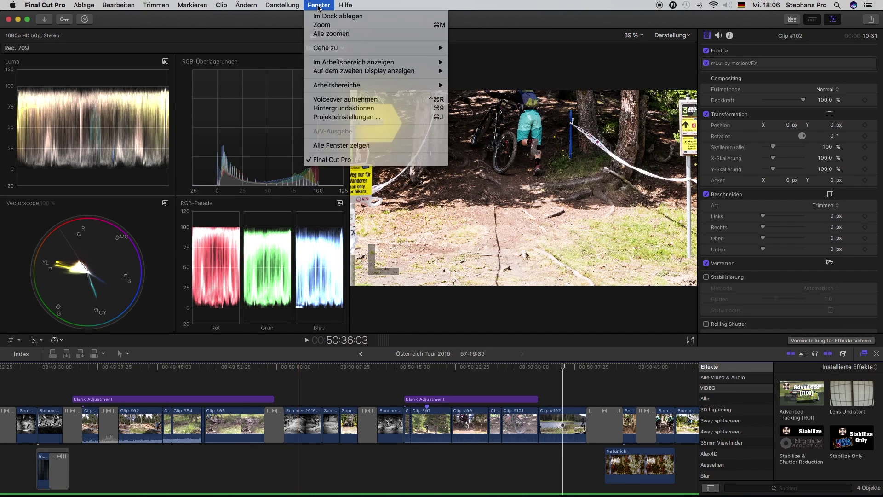
left_click(319, 6)
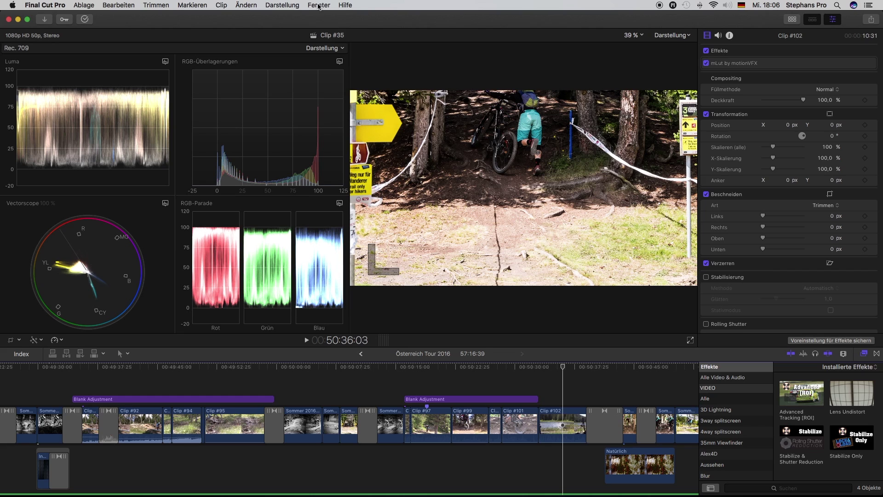
left_click(318, 5)
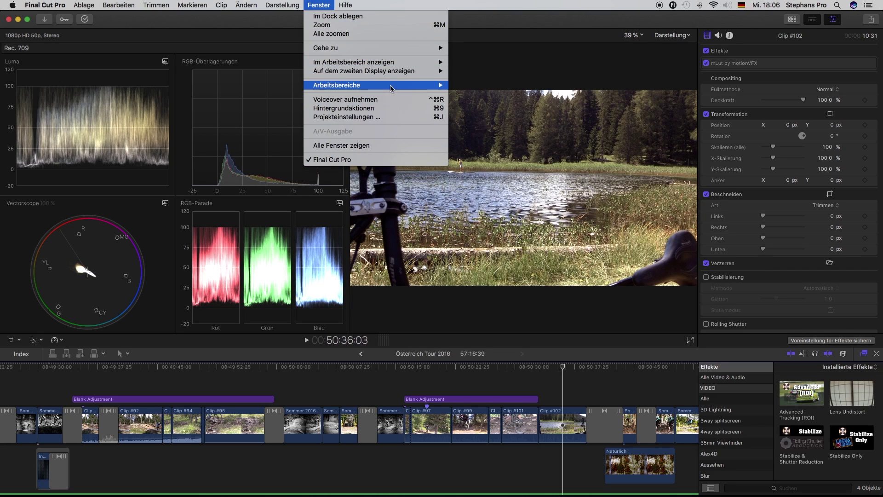
mouse_move(402, 87)
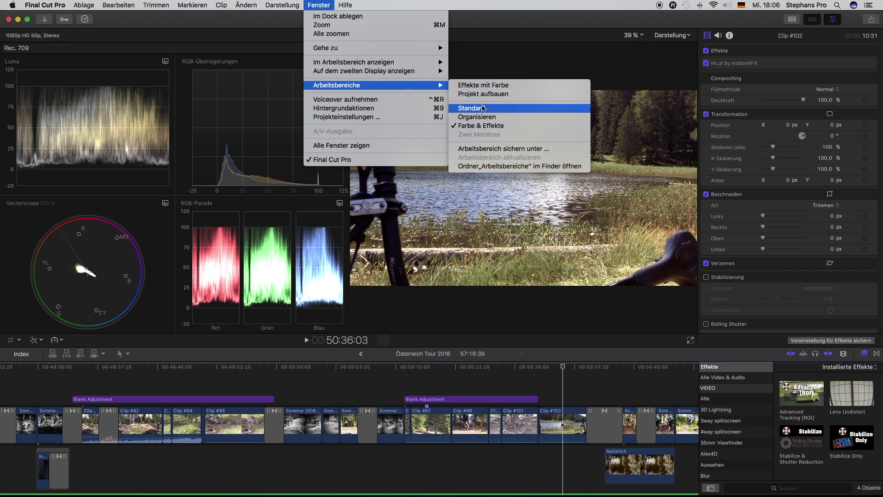
left_click(526, 85)
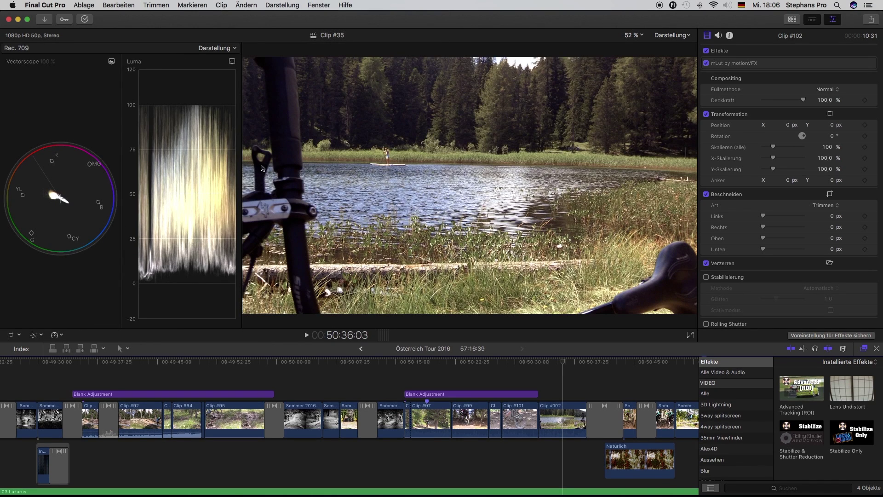
Glance at the scope Darstellung options, then switch to the Projekt aufbauen workspace.
left_click(235, 49)
left_click(234, 49)
left_click(332, 9)
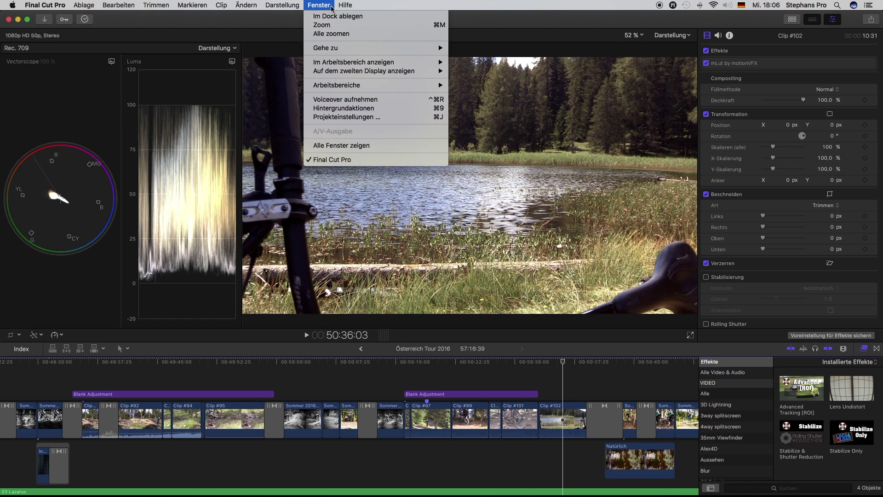
mouse_move(375, 85)
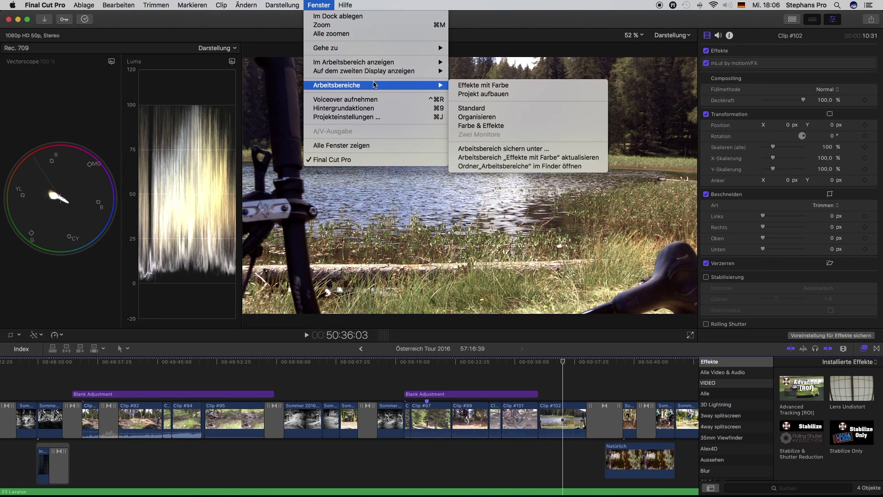
left_click(497, 94)
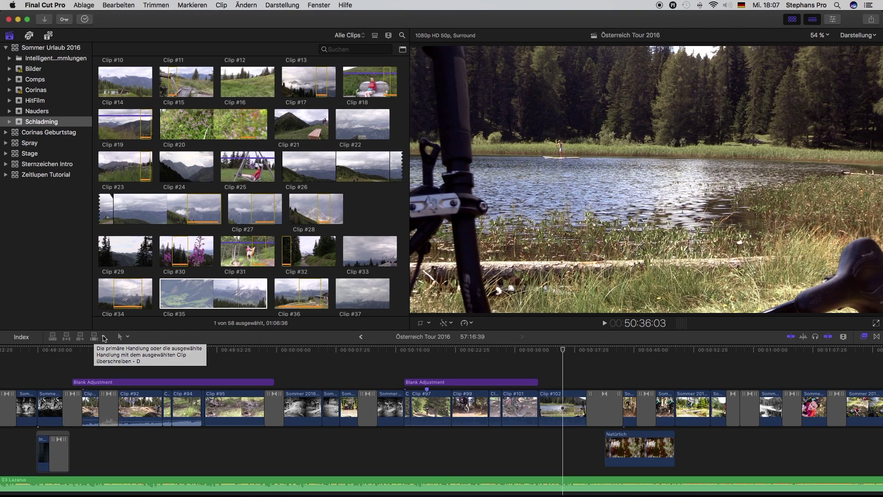
Check the video/audio edit and editing tool menus, keeping the selection tool.
left_click(103, 337)
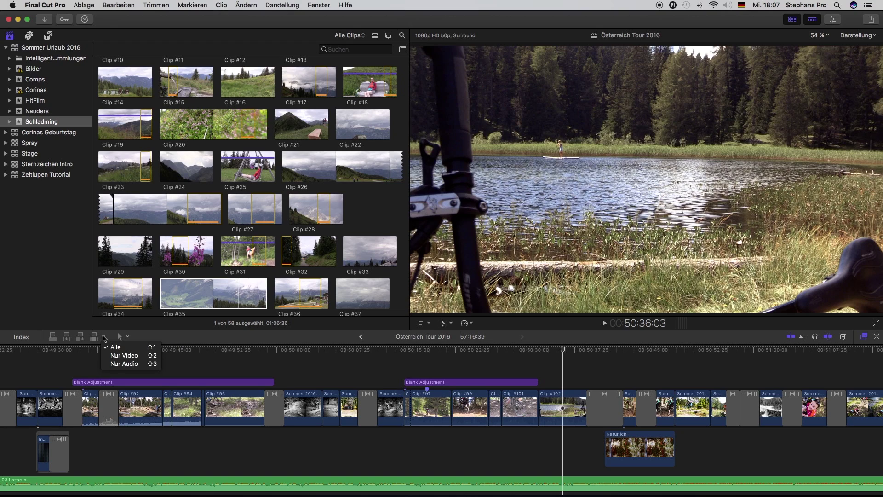
left_click(104, 338)
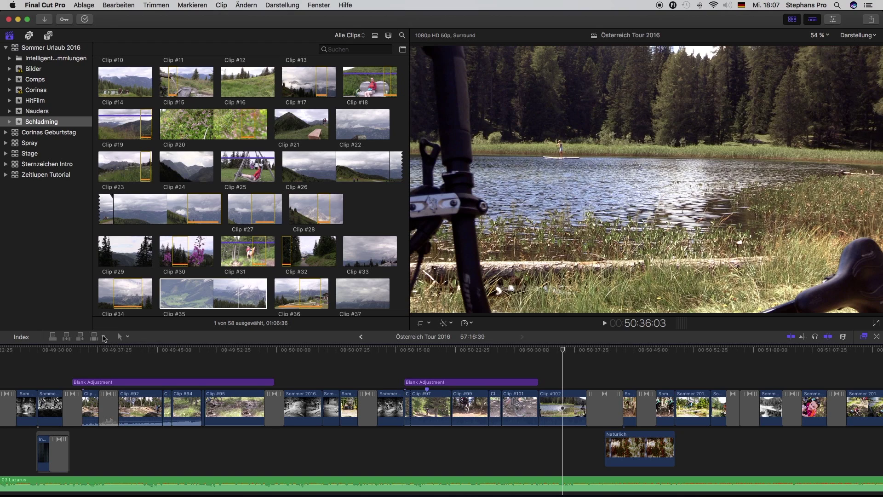
left_click(128, 339)
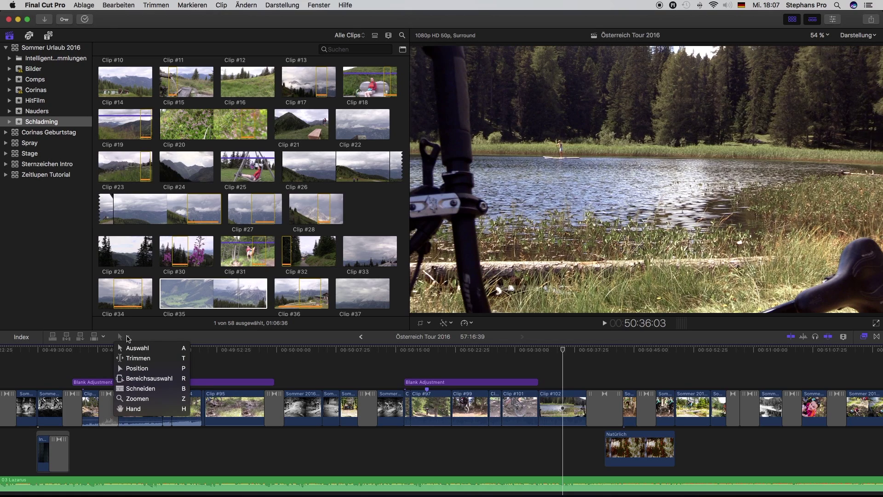
left_click(124, 337)
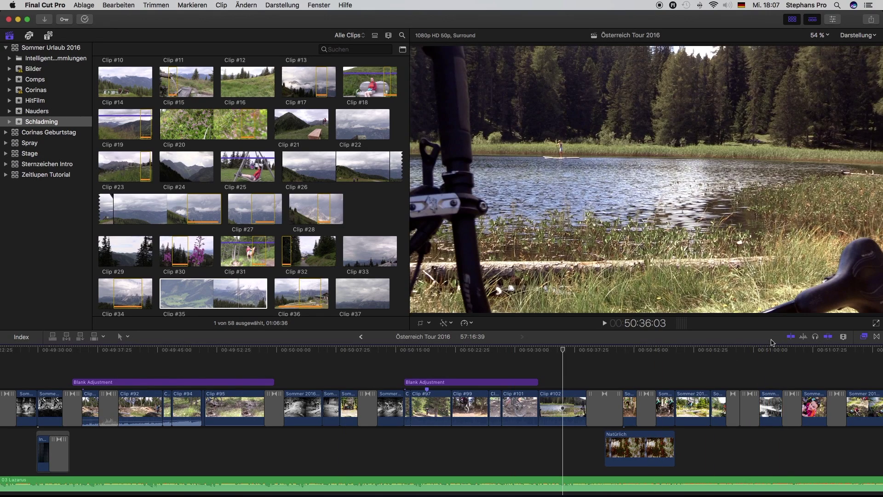
Keep video skimming on, turn audio skimming off, and show the clip appearance options.
left_click(791, 337)
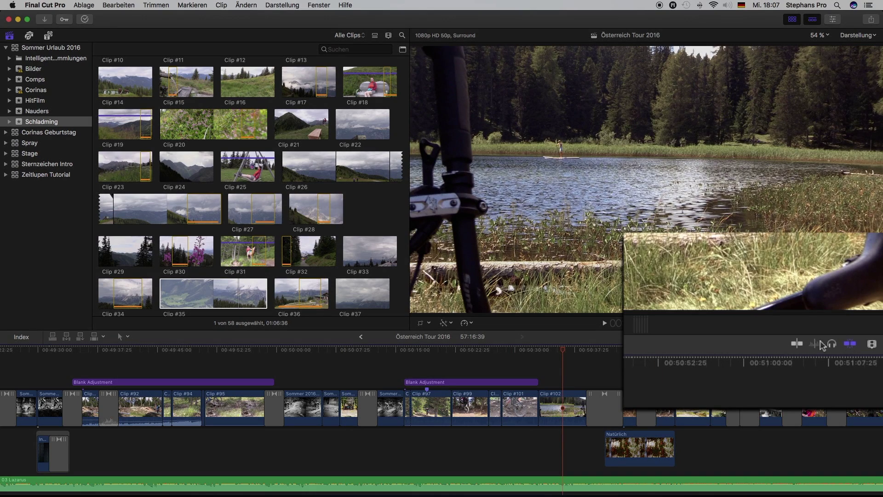
left_click(792, 338)
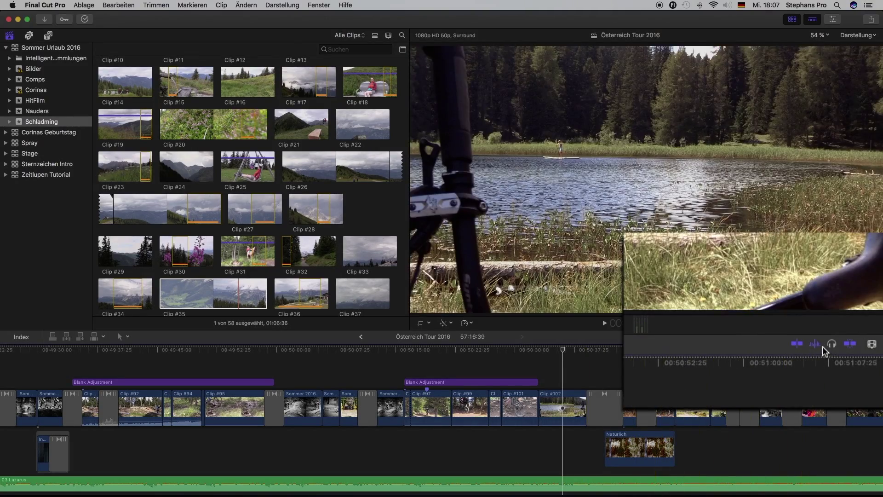
left_click(815, 345)
left_click(873, 344)
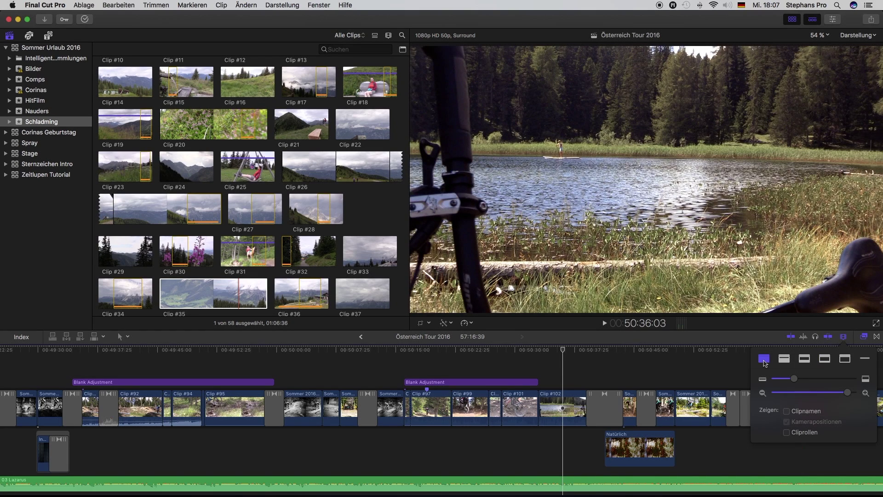
Try each clip display preset, keep large filmstrips with small waveforms, and leave clip names hidden.
left_click(763, 359)
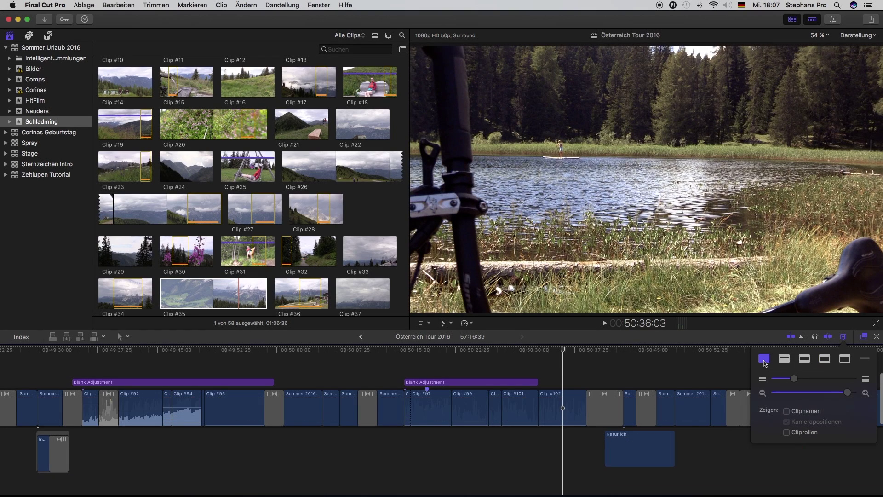
left_click(784, 359)
left_click(808, 360)
left_click(826, 360)
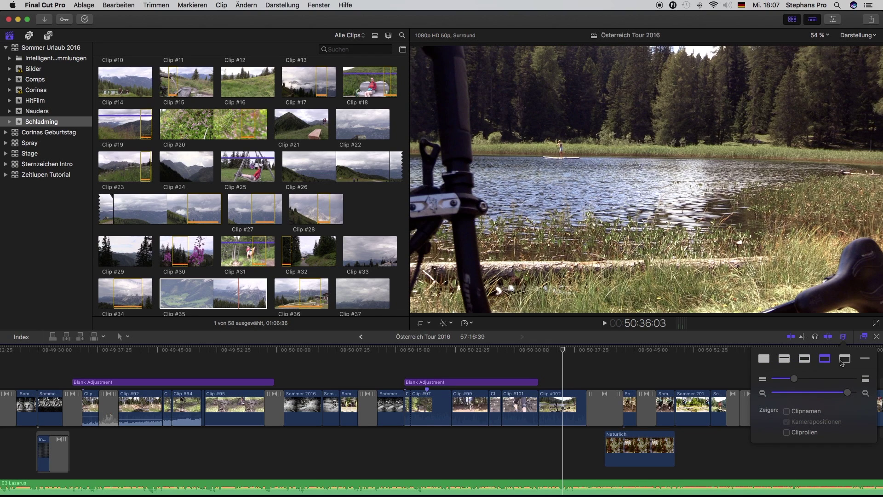
left_click(845, 359)
left_click(825, 360)
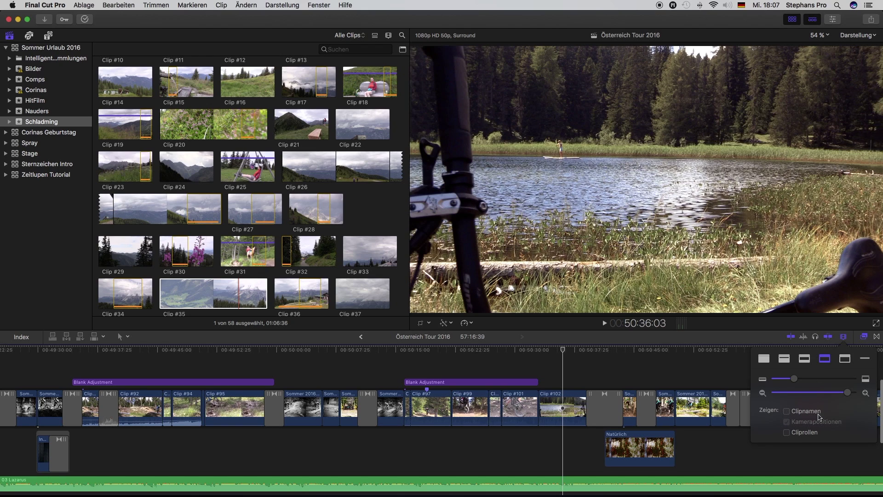
left_click(787, 412)
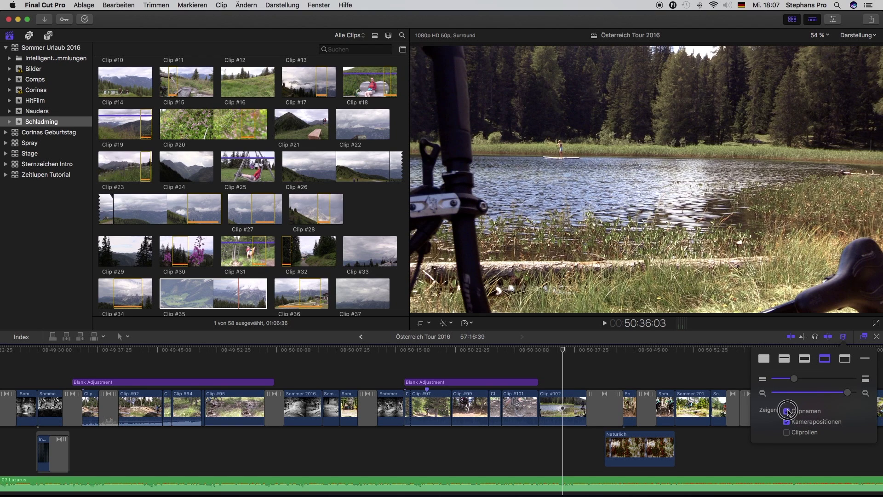
left_click(788, 411)
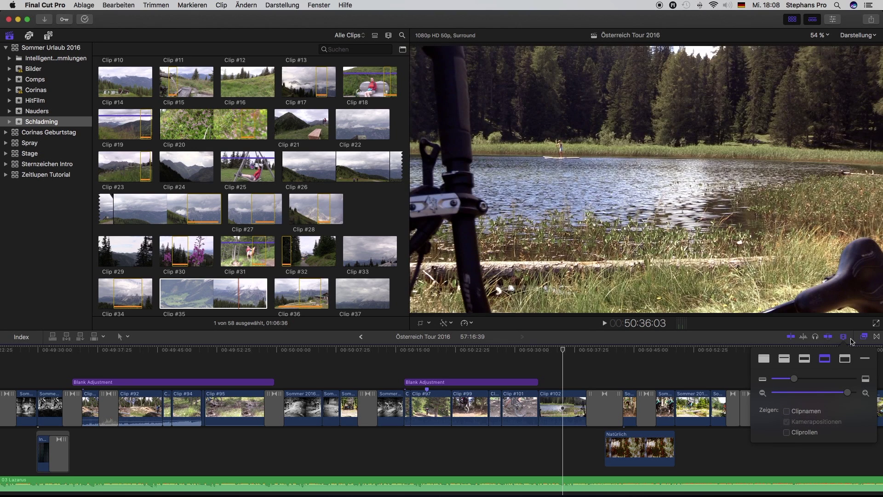
left_click(852, 341)
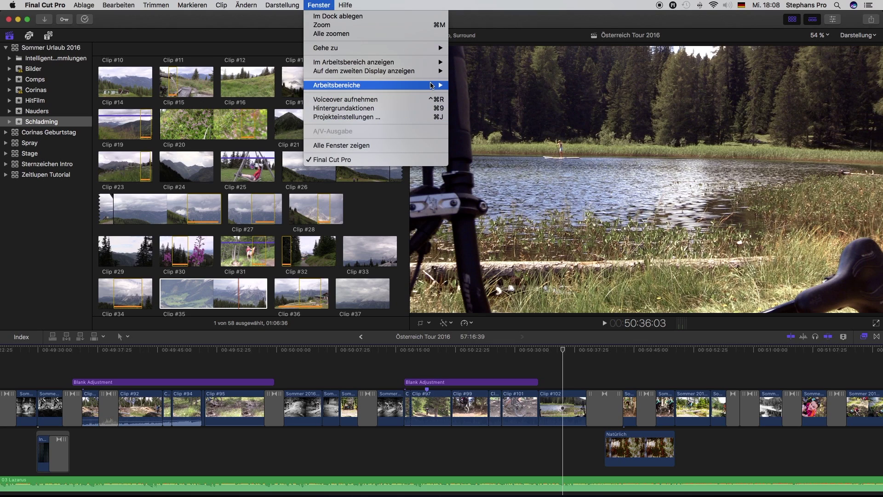
Look through the Fenster menu, then bring up the Arbeitsbereiche workspace list.
mouse_move(433, 85)
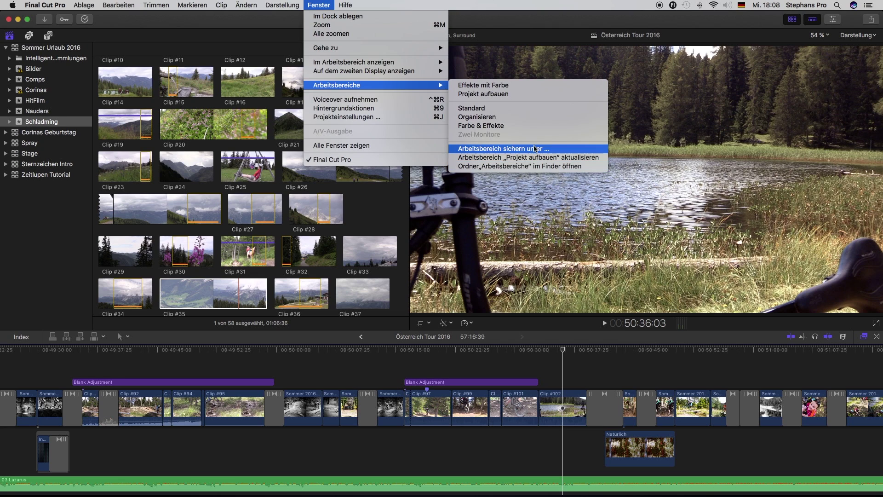
mouse_move(418, 65)
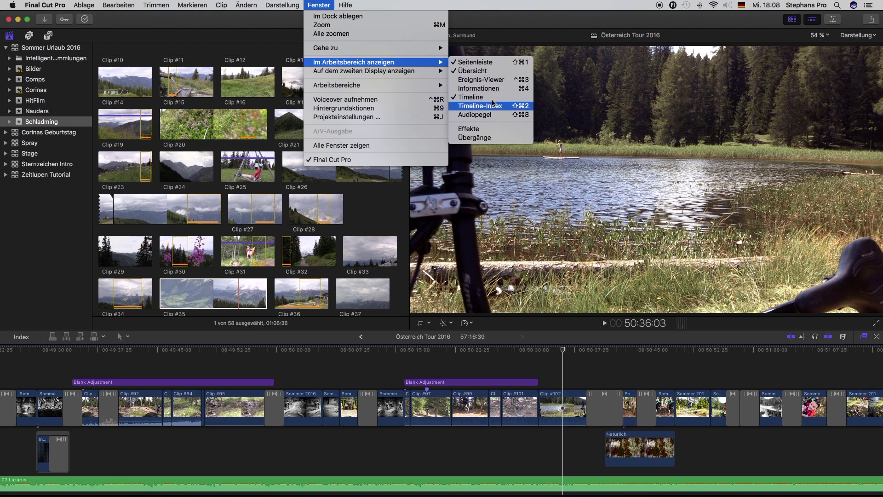
left_click(401, 4)
left_click(310, 5)
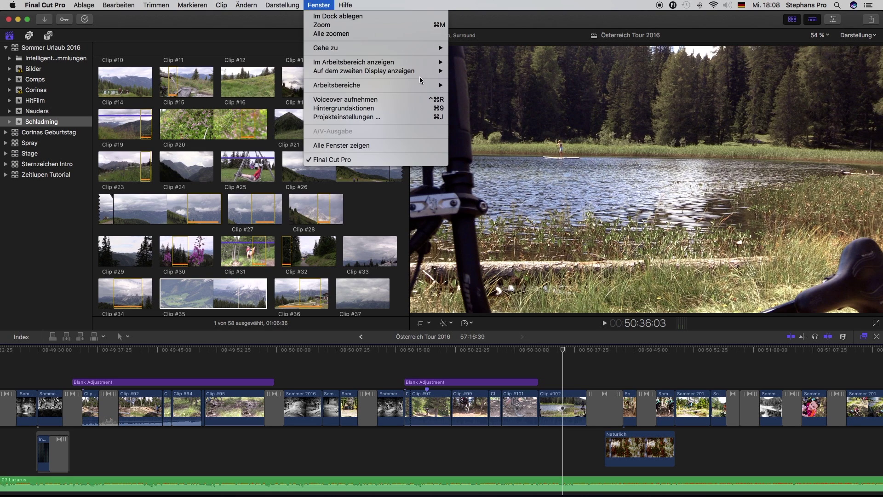
Apply Effekte mit Farbe, browse all effects and Bewegungen transitions, then hide the transitions browser.
left_click(499, 86)
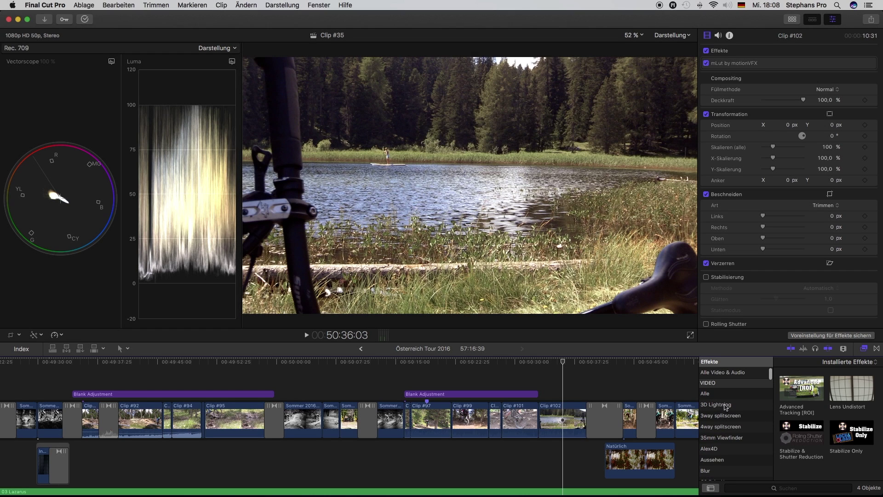
left_click(726, 393)
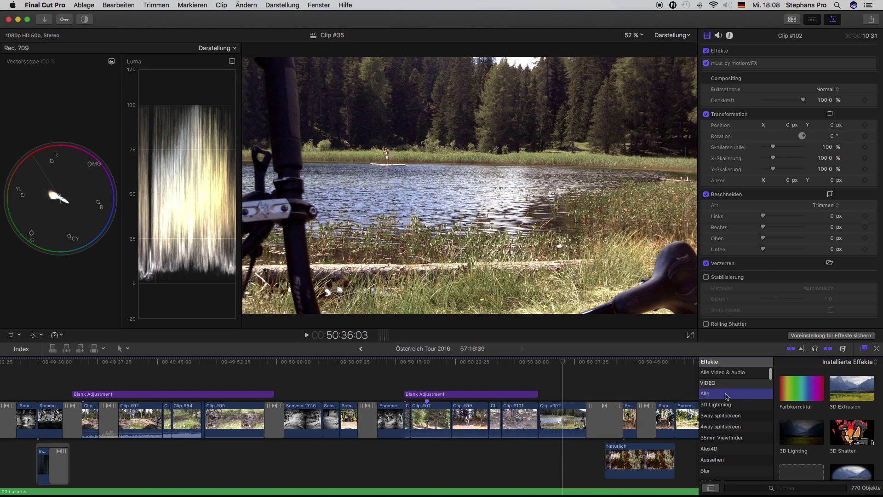
left_click(876, 349)
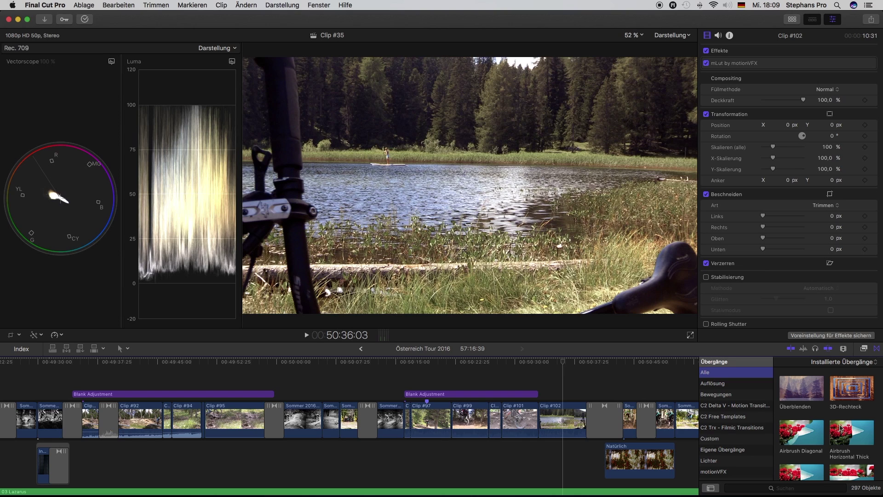
scroll(834, 421, "down", 3)
scroll(834, 421, "down", 3)
scroll(834, 421, "down", 4)
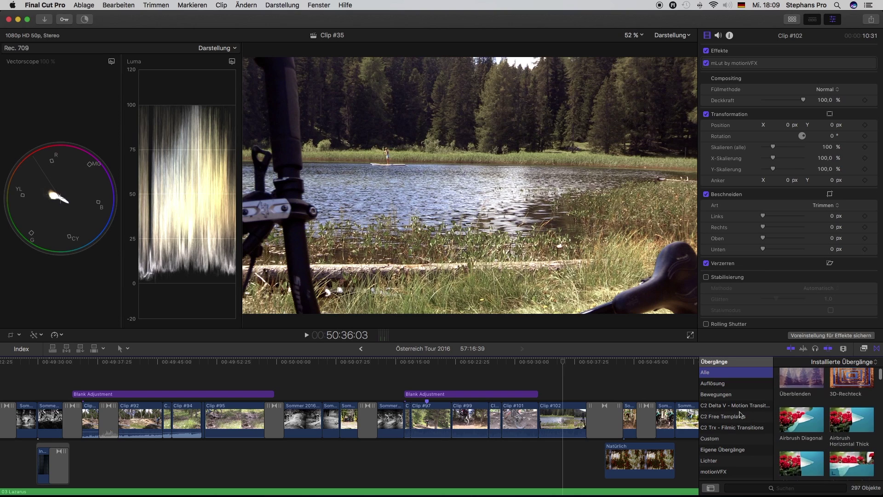
left_click(730, 395)
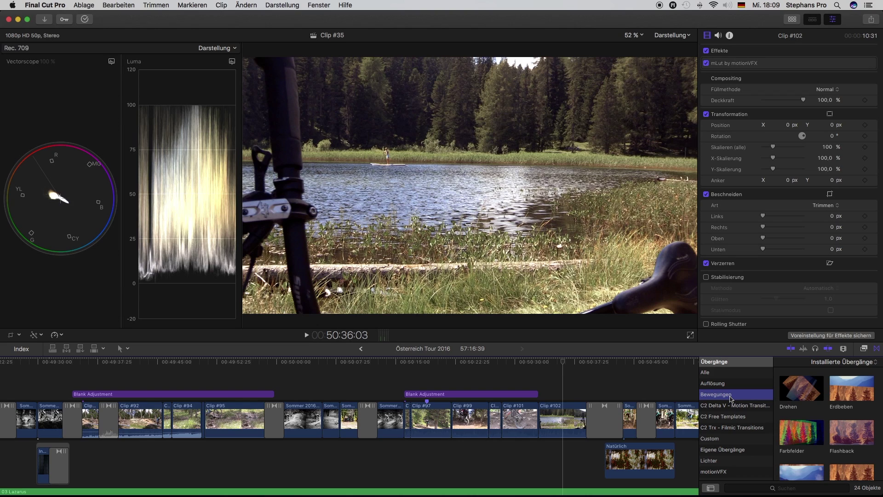
left_click(878, 349)
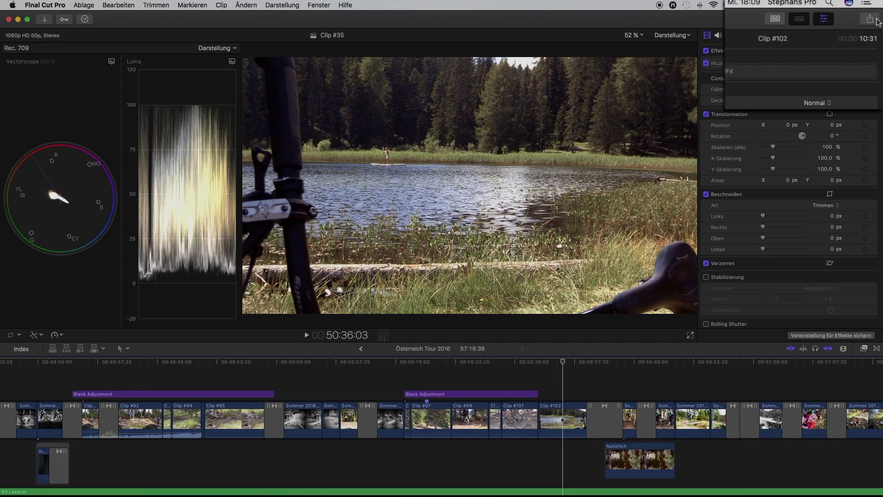
View the Share menu's export destinations and close it without exporting.
left_click(871, 21)
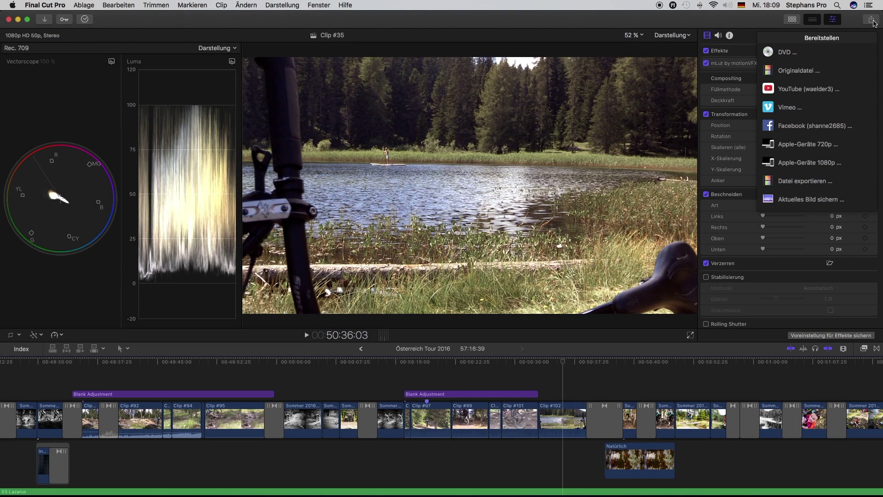
left_click(874, 21)
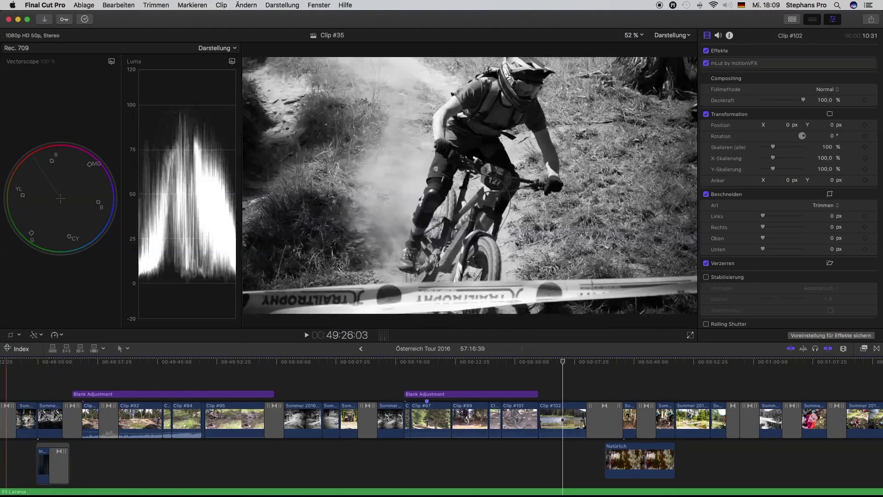
Open the timeline index, enlarge the timeline, and list keywords and markers.
left_click(23, 350)
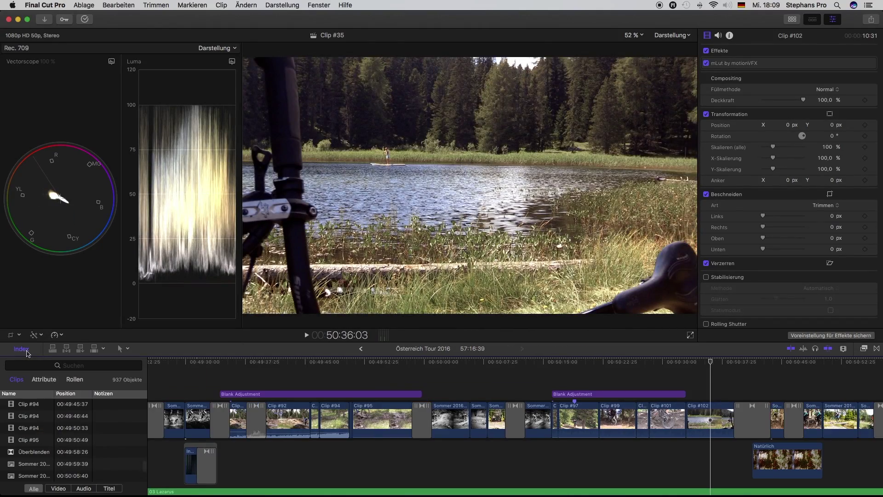
left_click_drag(227, 343, 231, 124)
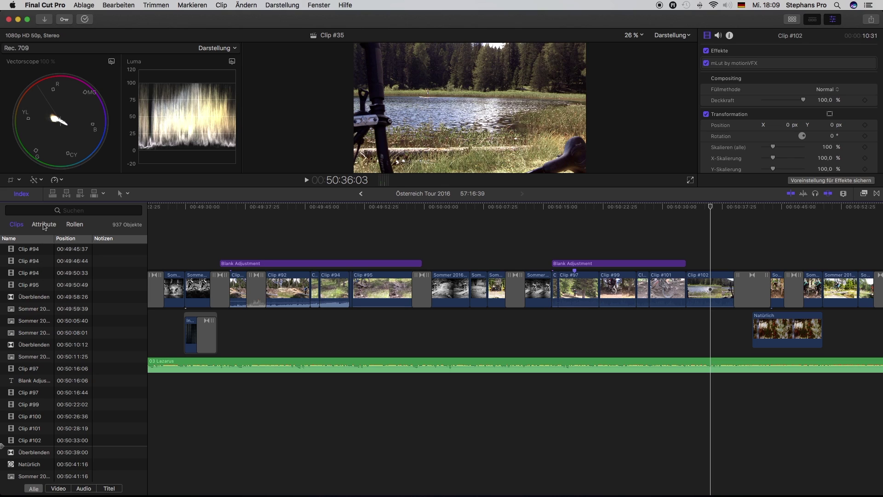
left_click(44, 225)
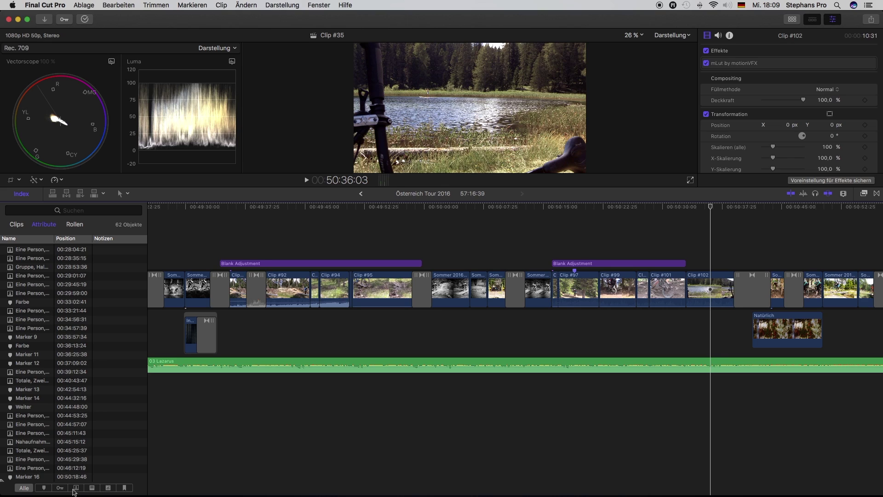
Cycle through the index category filters, then show all 62 items with Alle.
left_click(77, 488)
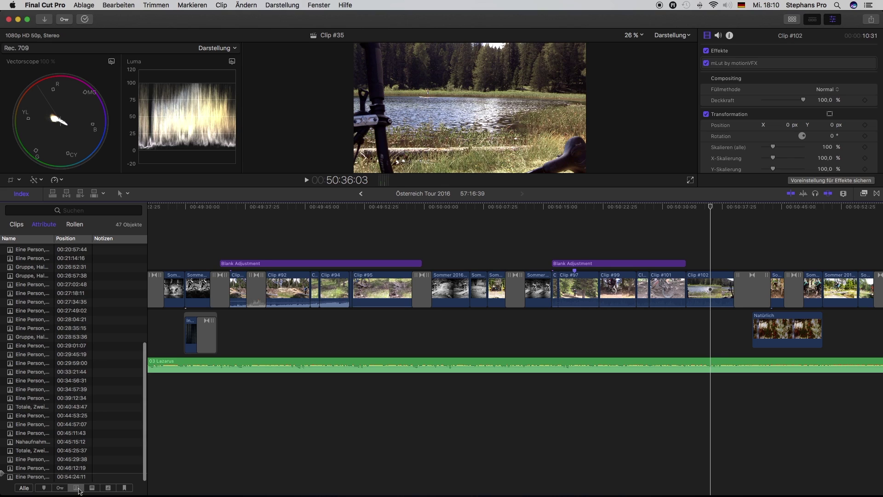
left_click(60, 489)
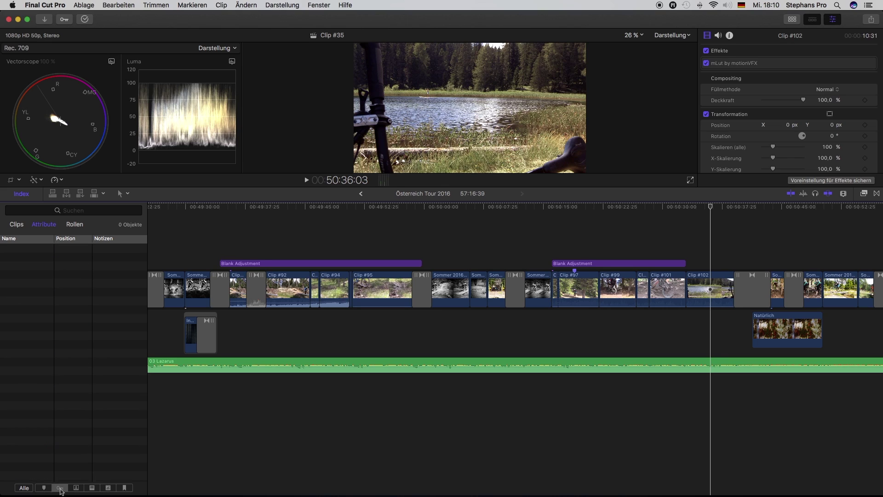
left_click(44, 488)
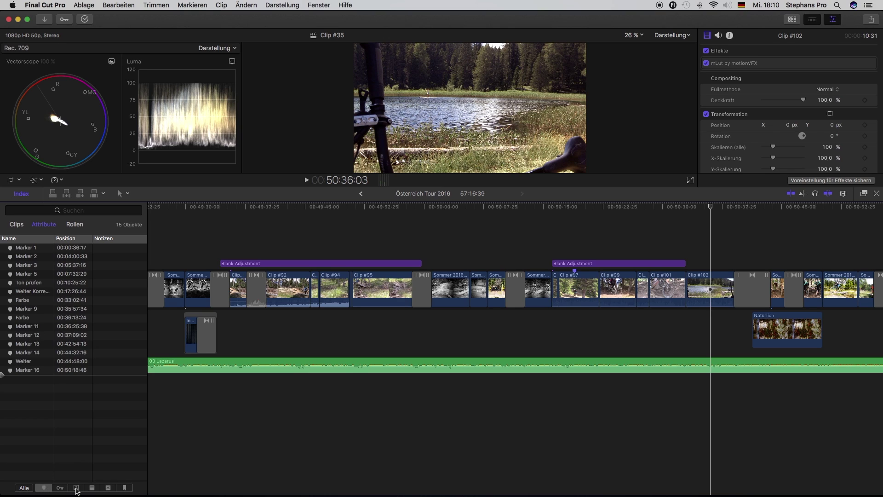
left_click(92, 489)
left_click(111, 489)
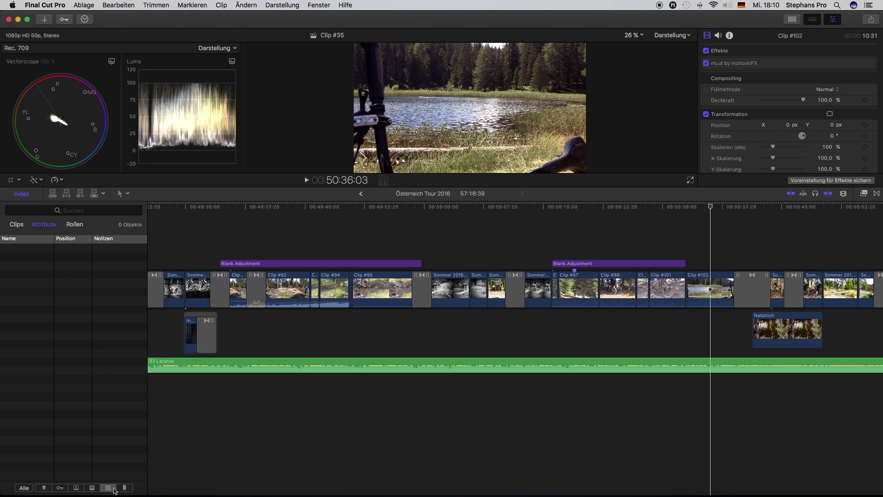
left_click(127, 488)
left_click(24, 488)
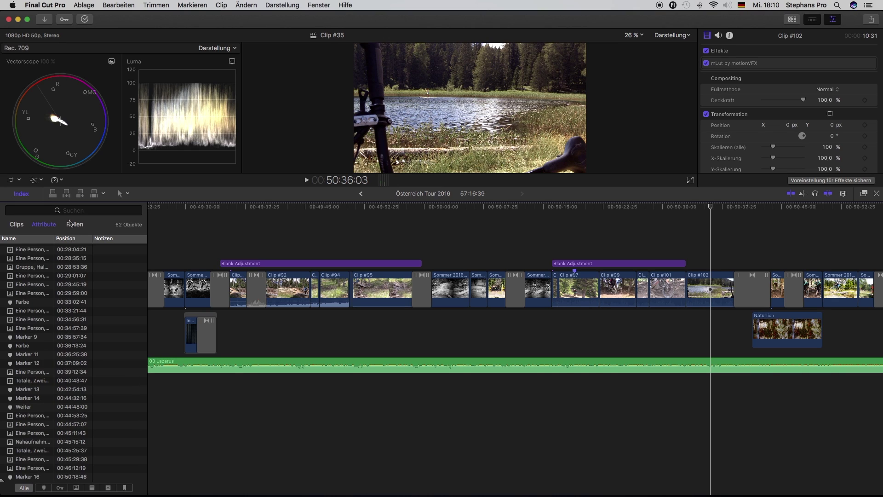
List the Titel, Video, Dialog, Effekte and Musik roles and jump back three edits.
left_click(76, 225)
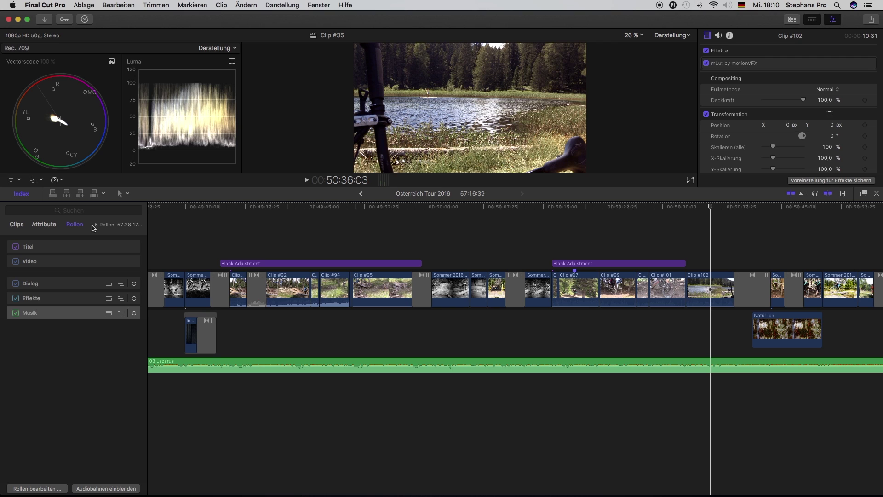
key("Up")
key("Up")
key("Up")
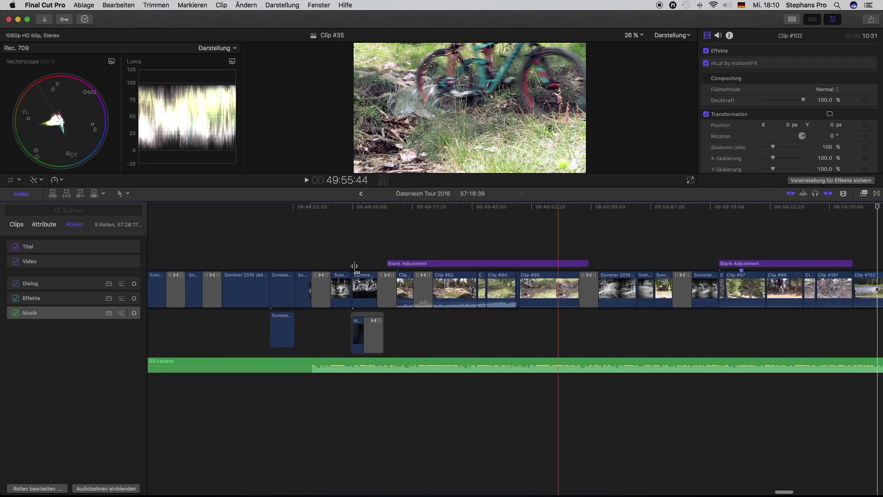
key("Up")
key("Up")
key("Up")
key("Up")
key("Up")
key("Up")
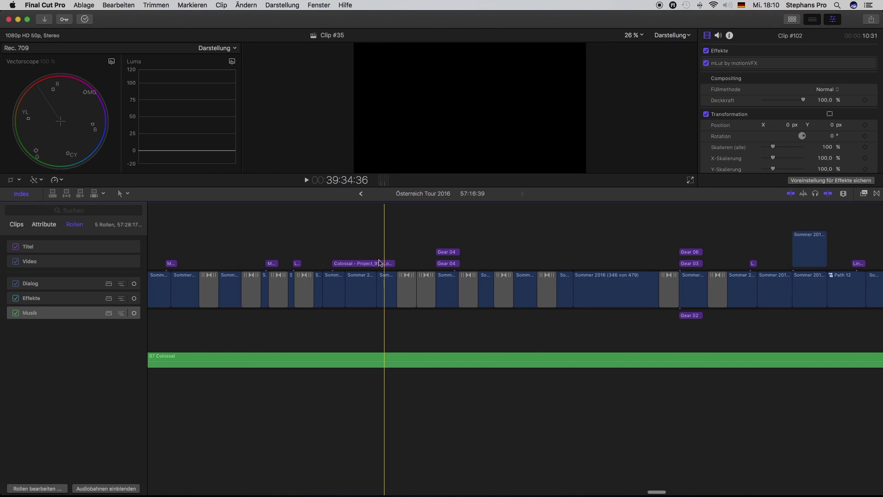
key("Up")
key("Up")
key("Up")
key("Up")
key("Up")
key("Up")
Scroll the timeline left to review its earlier clips.
scroll(411, 260, "left", 5)
scroll(411, 260, "left", 5)
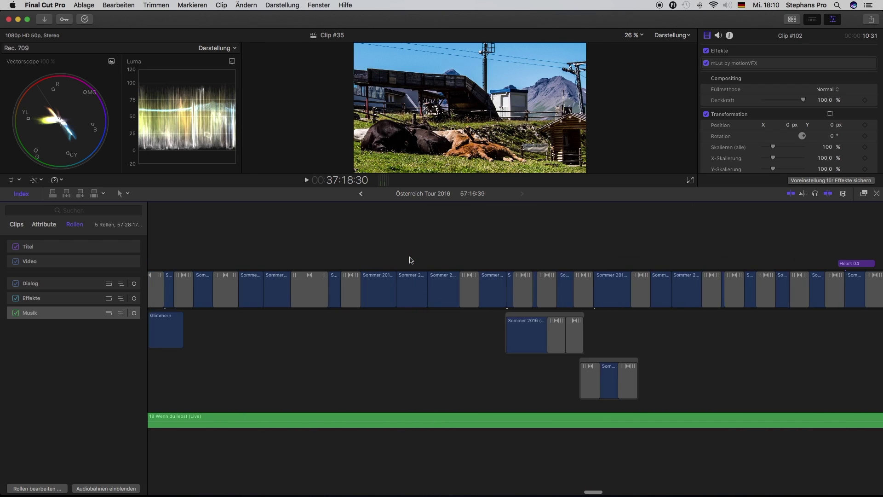
scroll(411, 260, "left", 5)
scroll(411, 260, "left", 5)
scroll(411, 260, "left", 5)
scroll(411, 260, "left", 5)
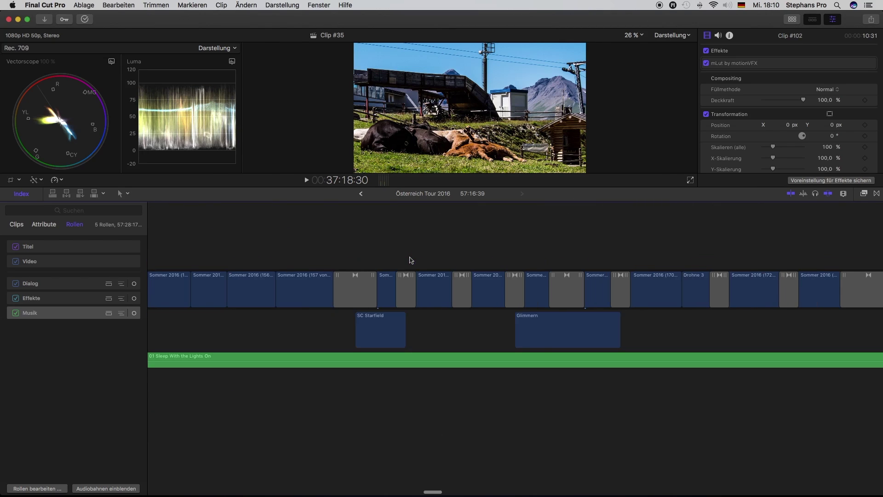
scroll(411, 260, "left", 5)
scroll(411, 260, "left", 5)
scroll(411, 260, "left", 5)
scroll(410, 260, "left", 5)
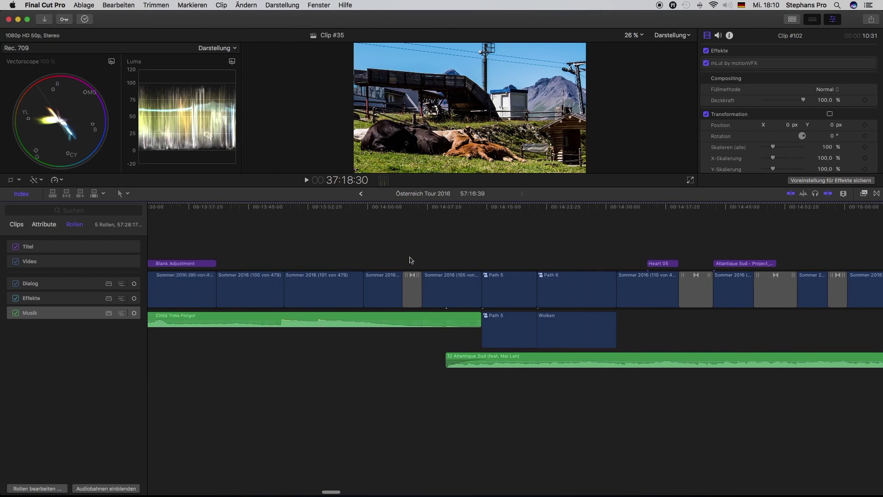
scroll(411, 260, "left", 5)
scroll(411, 260, "left", 5)
scroll(411, 260, "left", 5)
scroll(627, 299, "left", 5)
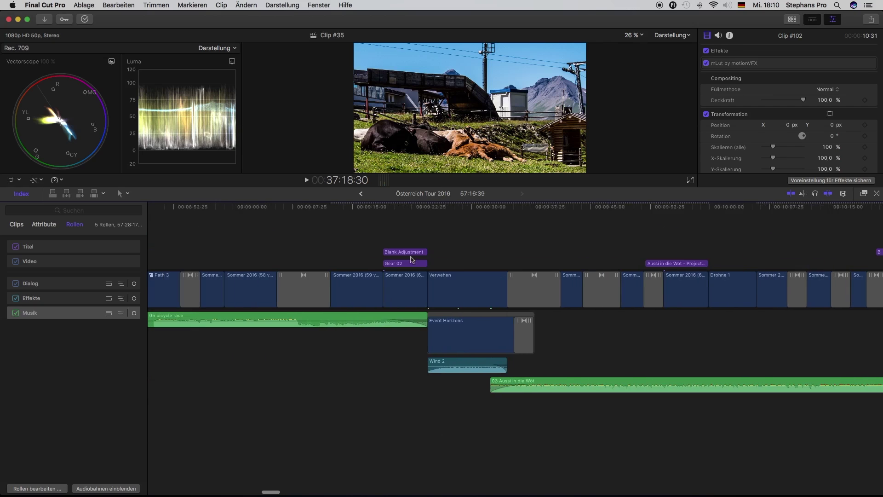
scroll(627, 299, "left", 5)
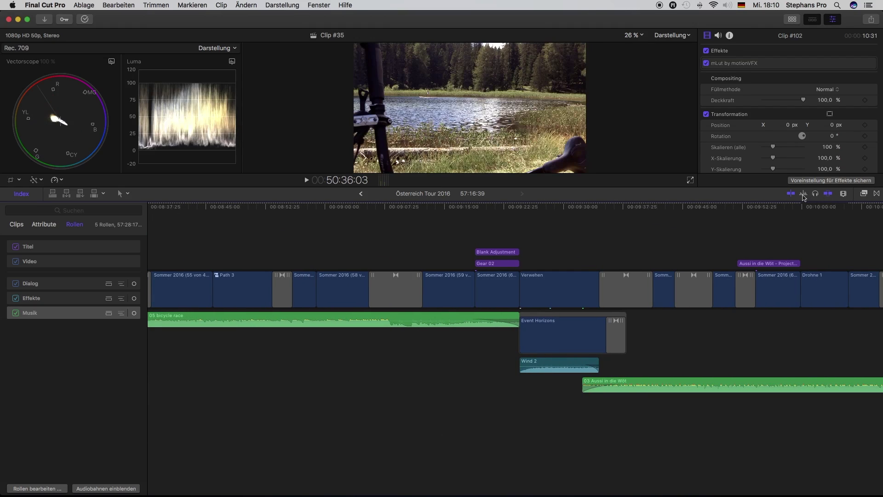
Zoom the timeline out to the whole project, then expand Musik to show Musik-1.
left_click(845, 197)
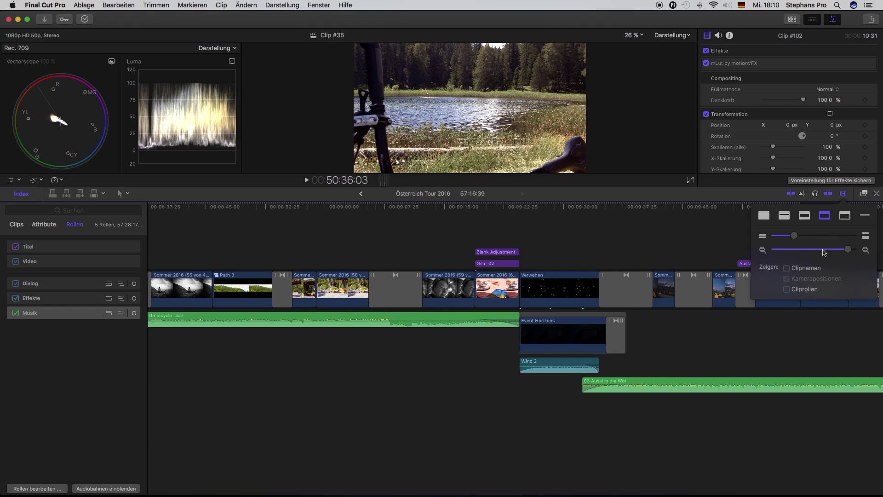
left_click(824, 251)
mouse_move(794, 235)
left_mouse_down()
mouse_move(785, 239)
mouse_move(793, 238)
left_mouse_up()
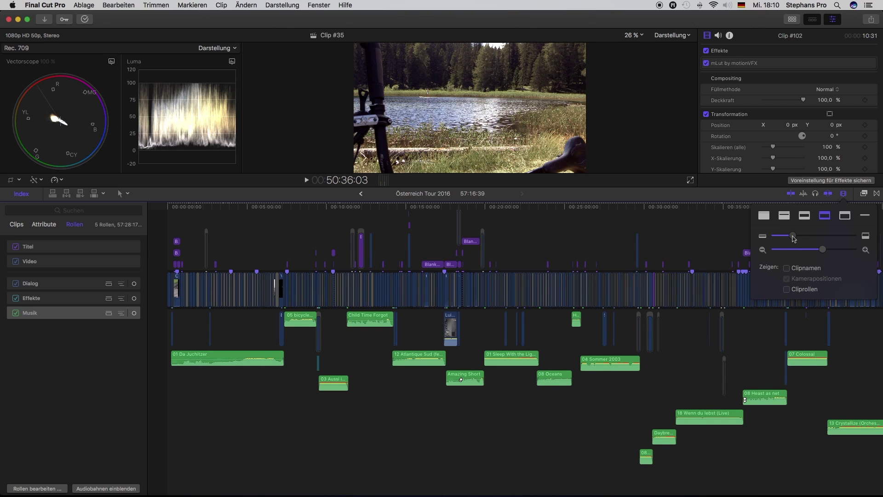
left_click(844, 194)
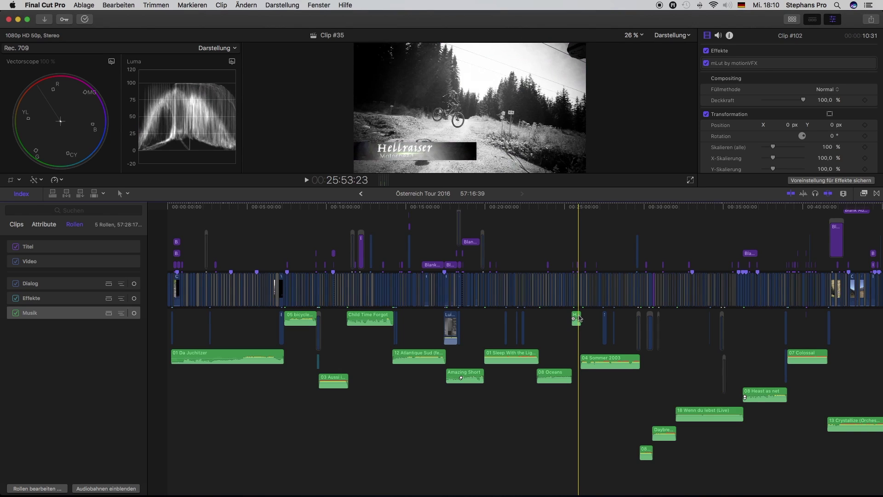
left_click(354, 319)
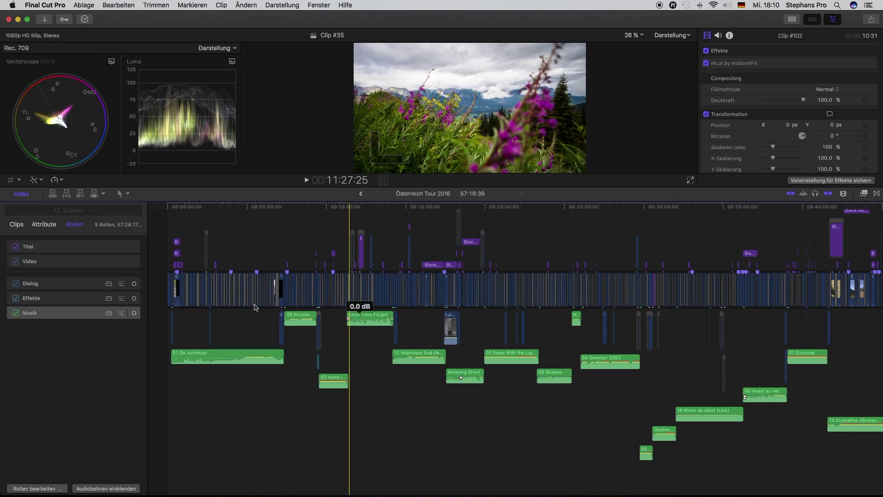
left_click(122, 314)
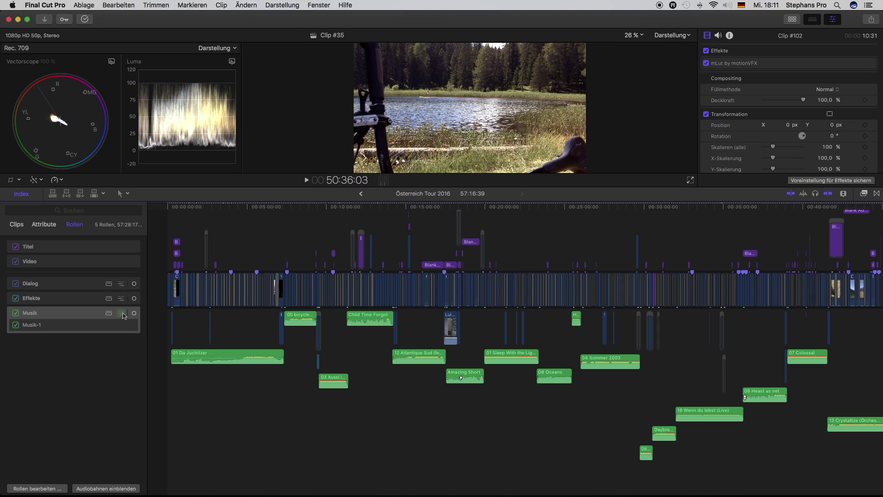
Give Musik and Effekte their own audio lanes, expand Effekte, and select the Effekte-1 clip.
left_click(122, 313)
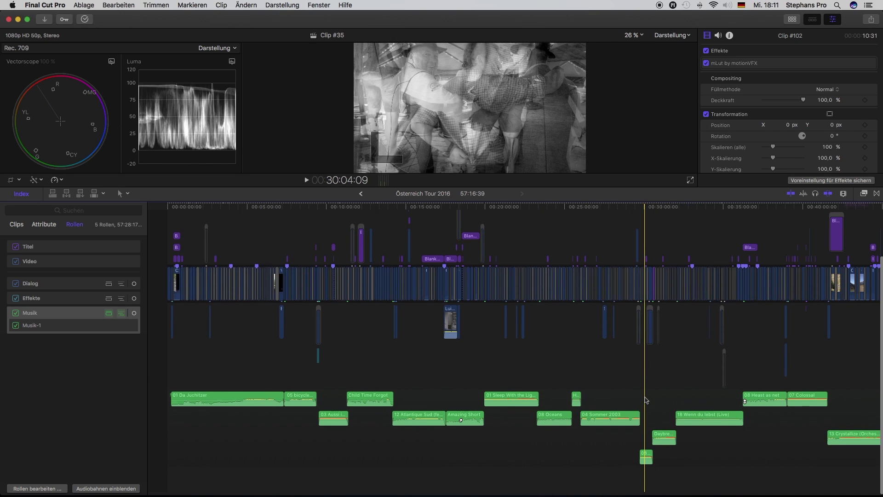
scroll(639, 396, "up", 3)
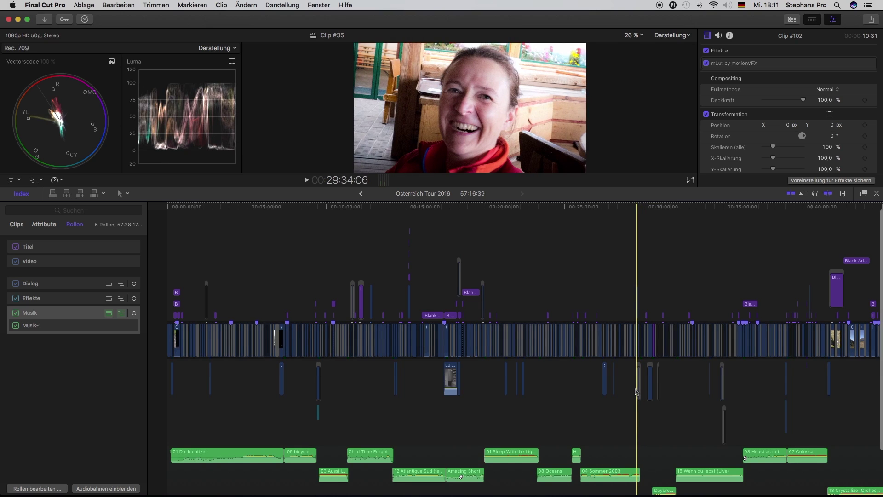
scroll(637, 392, "down", 2)
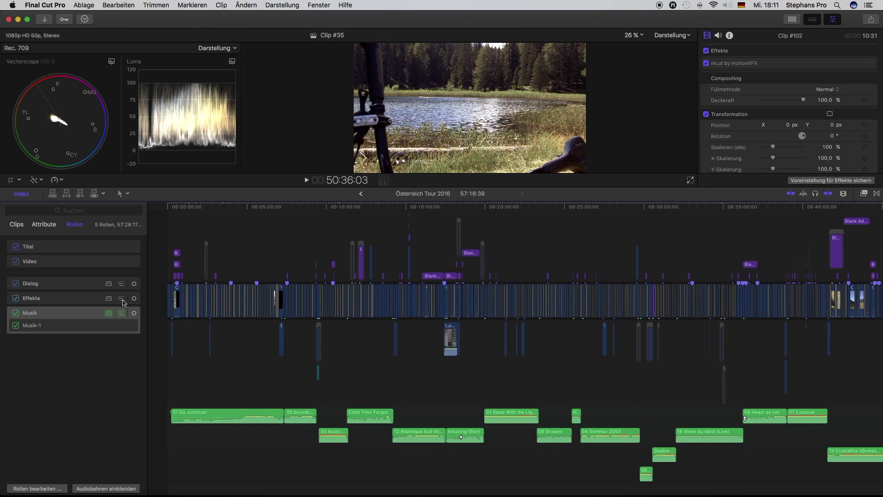
left_click(122, 300)
left_click(91, 302)
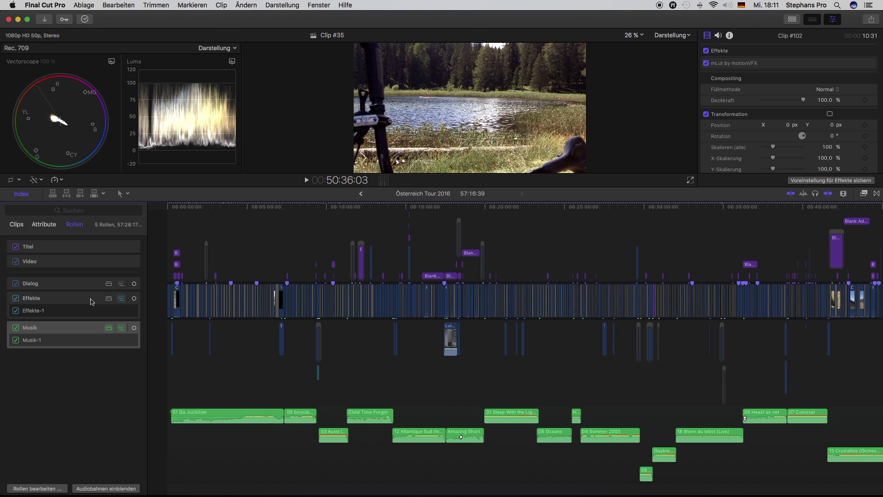
left_click(108, 299)
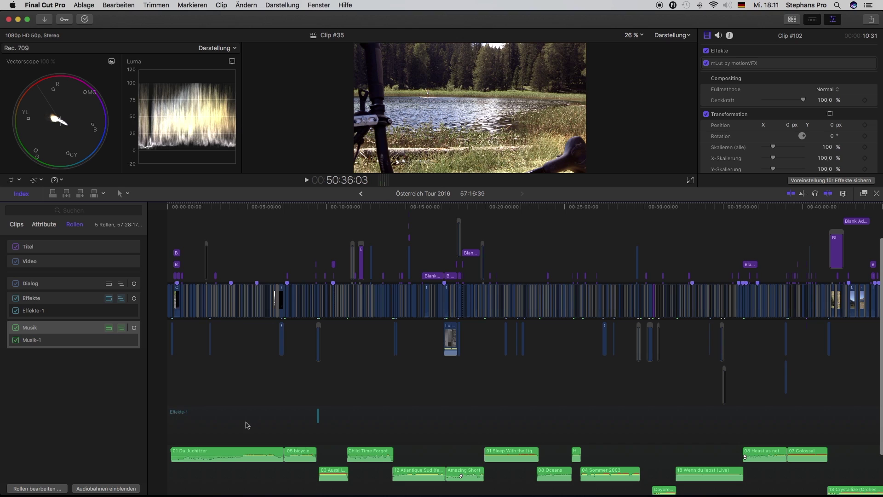
left_click(318, 419)
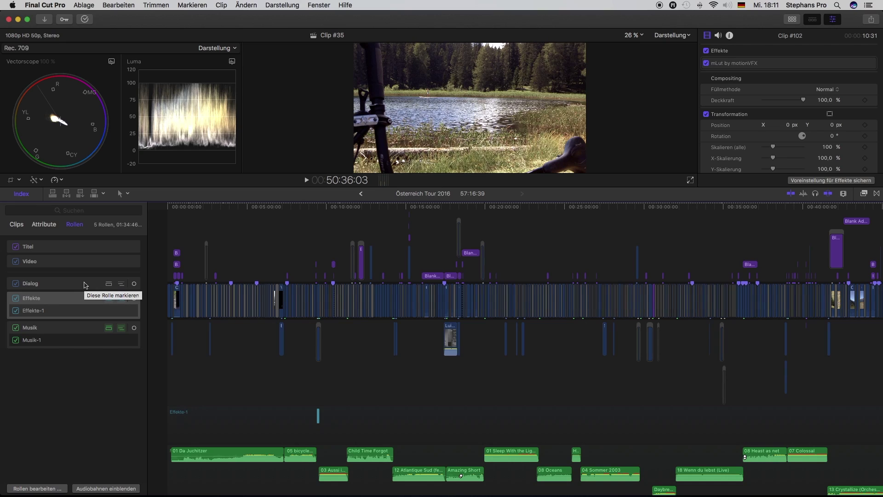
Focus the timeline on the Dialog and Effekte roles, unfocus Effekte, then select all Titel clips.
left_click(134, 284)
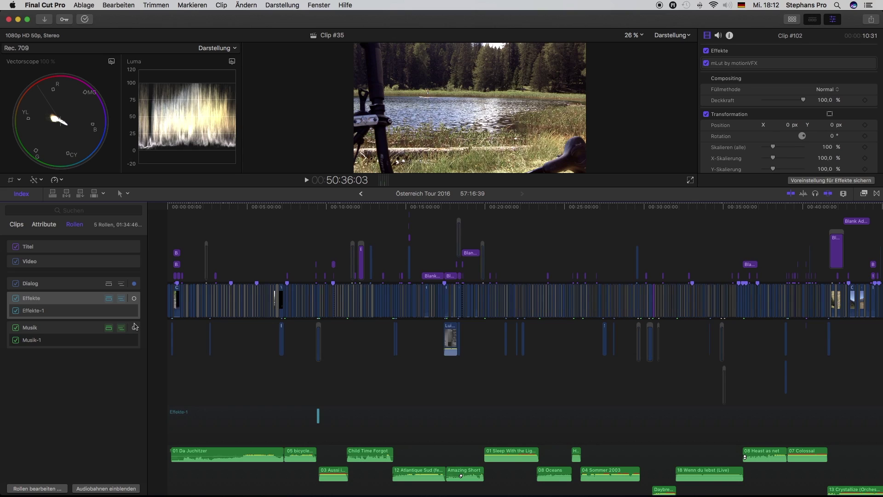
left_click(135, 326)
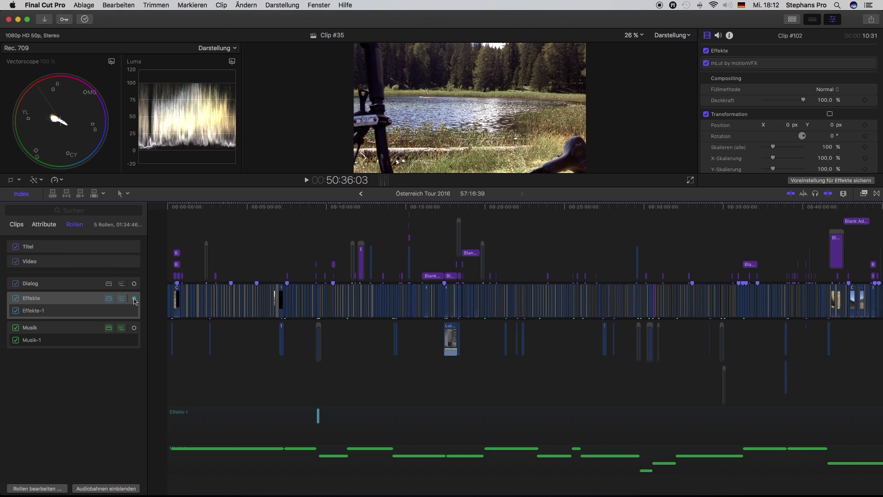
left_click(134, 298)
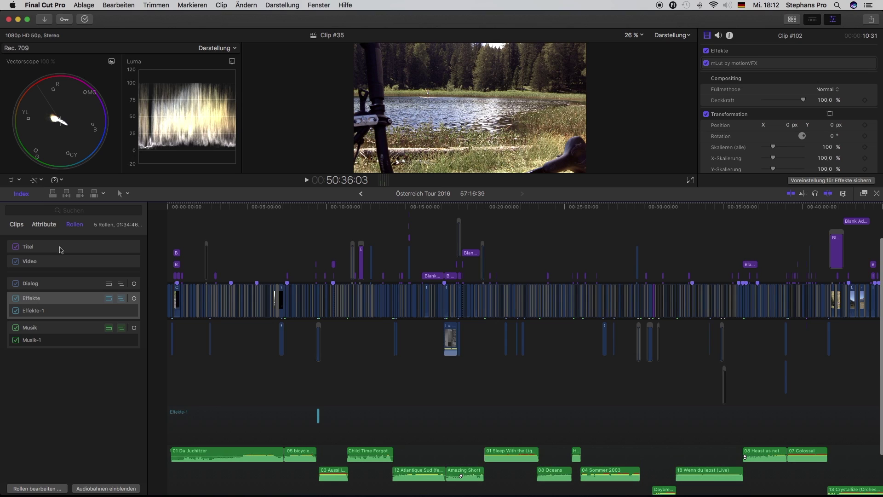
left_click(60, 249)
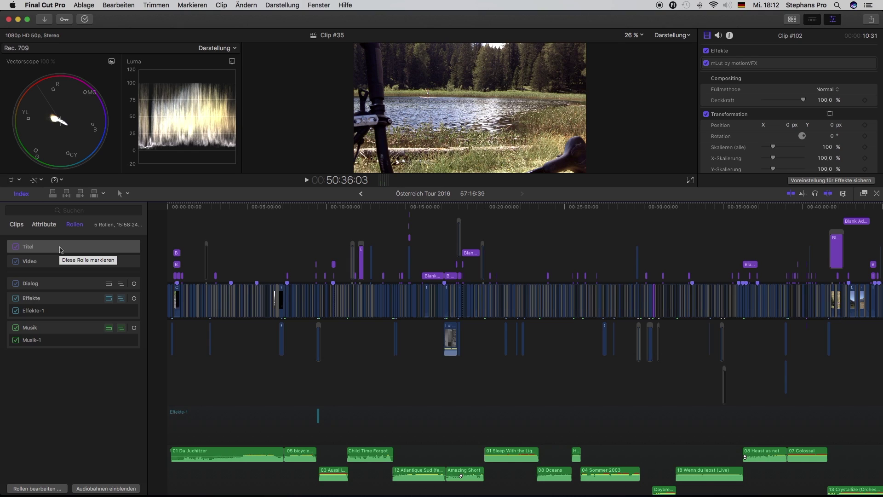
Close the timeline index and switch to the Standard workspace via Fenster > Arbeitsbereiche.
left_click(31, 201)
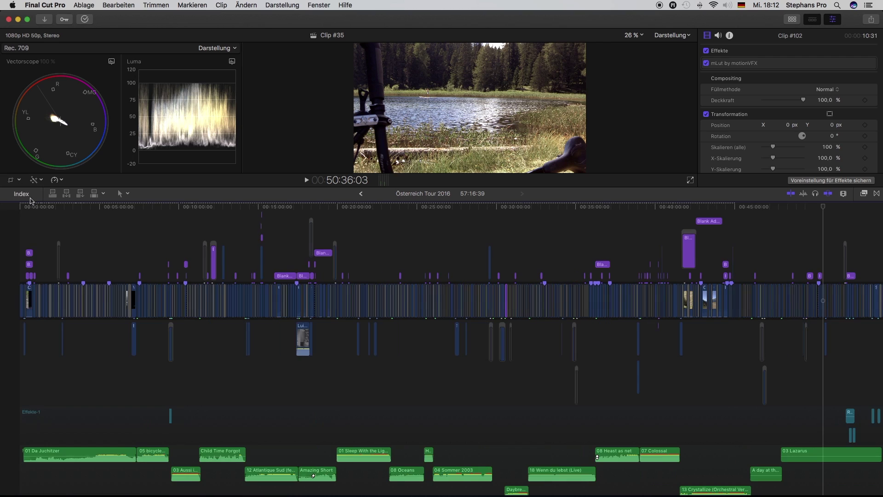
left_click(329, 8)
mouse_move(386, 48)
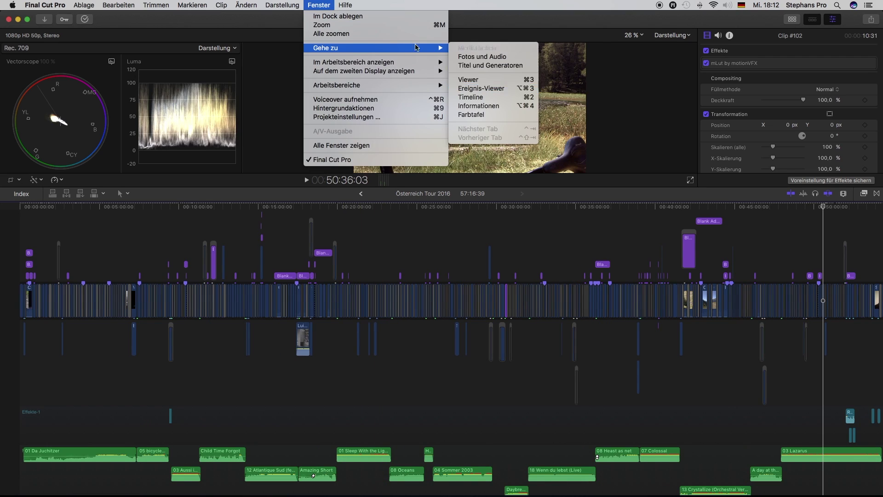
left_click(341, 5)
left_click(341, 4)
mouse_move(399, 90)
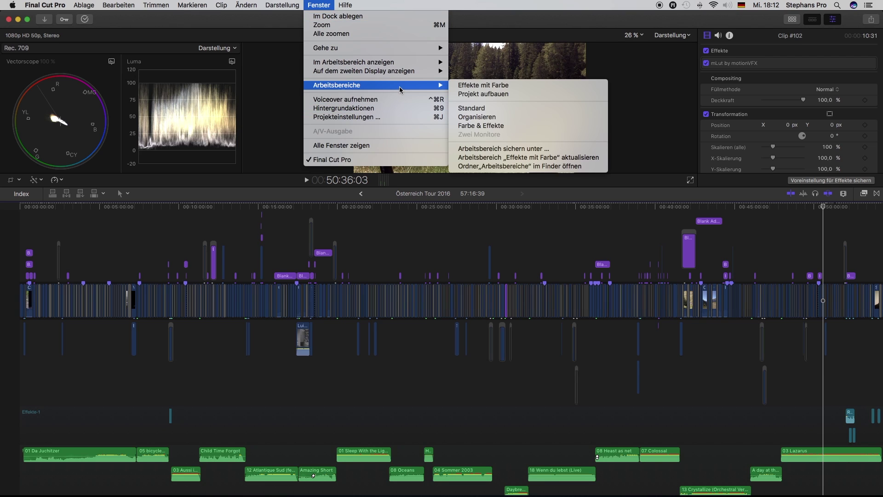
left_click(529, 108)
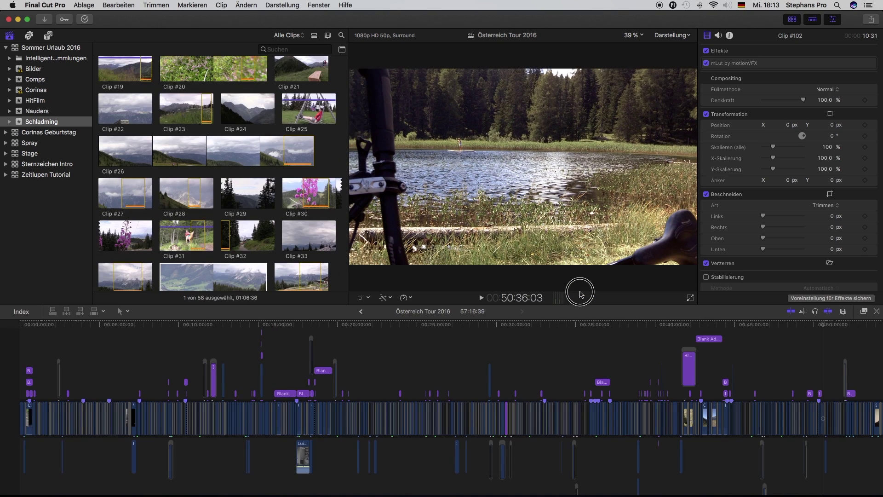
Drag the viewer–timeline divider to give the Österreich Tour 2016 timeline more height.
left_click_drag(581, 294, 598, 294)
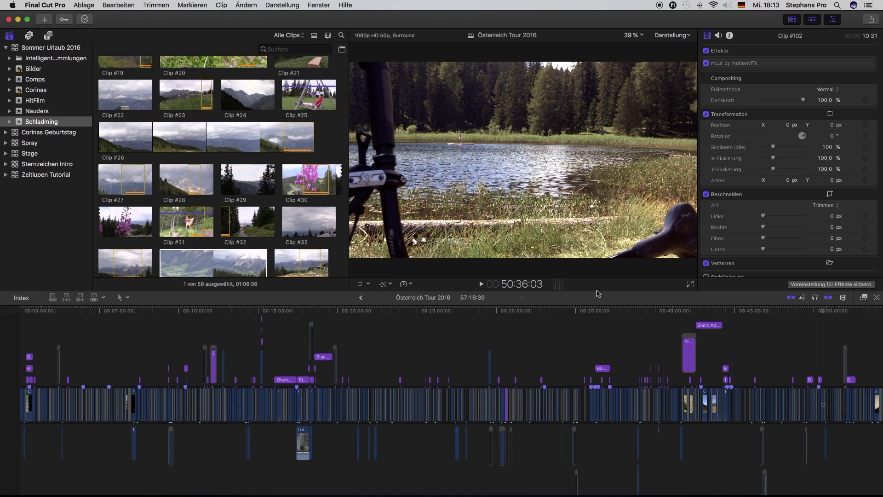